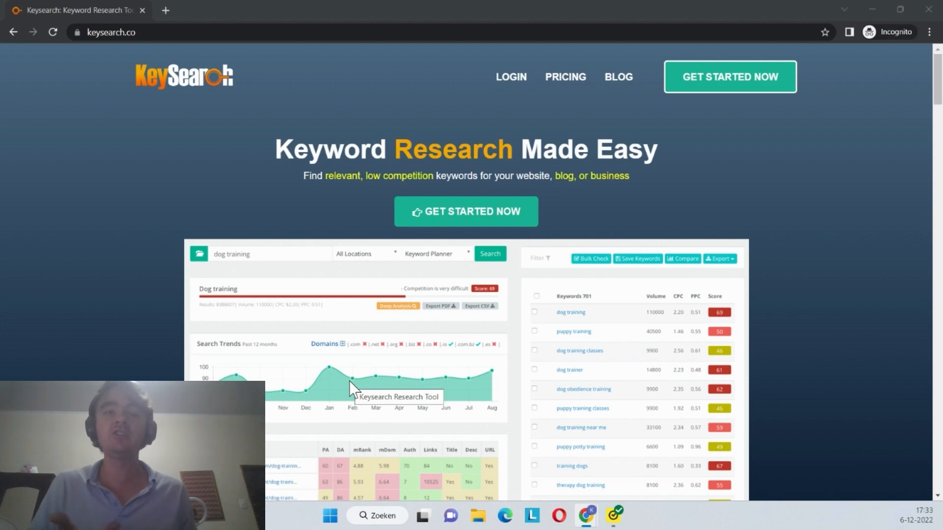
Look through the Keysearch homepage, from the feature overview and competition analysis section to the pricing plans
scroll(349, 382, "down", 8)
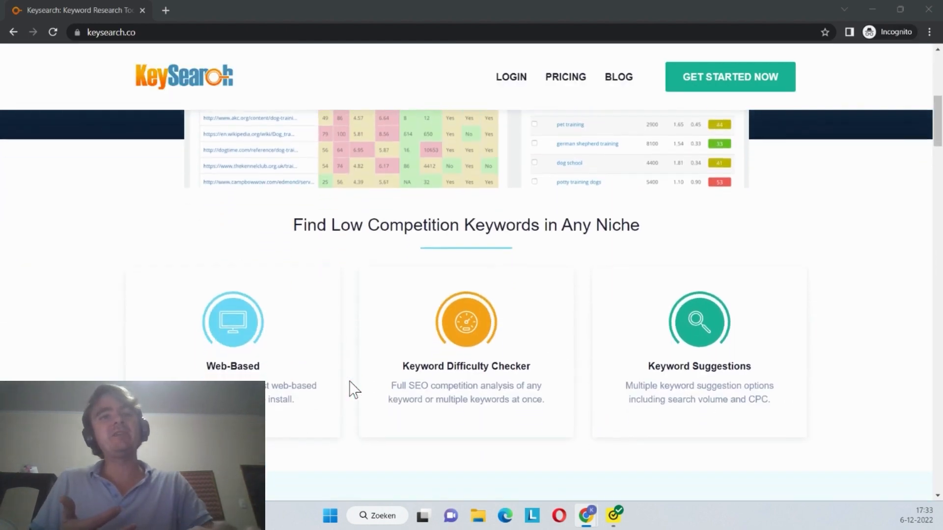
scroll(350, 383, "down", 15)
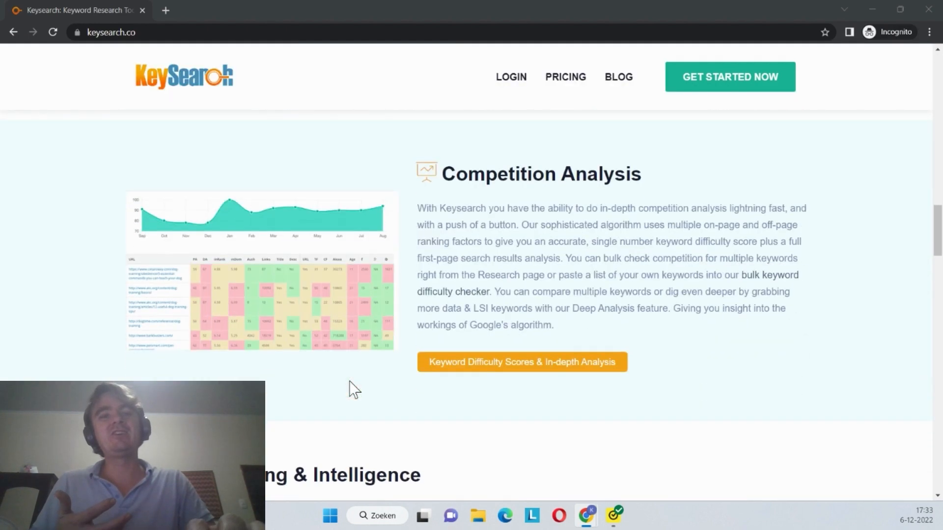
scroll(350, 390, "down", 10)
scroll(349, 390, "up", 5)
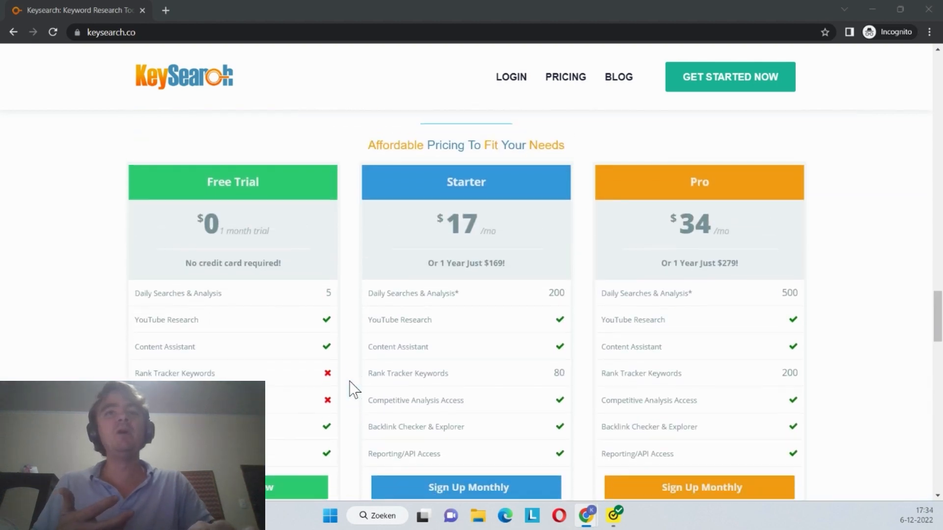
scroll(349, 390, "down", 1)
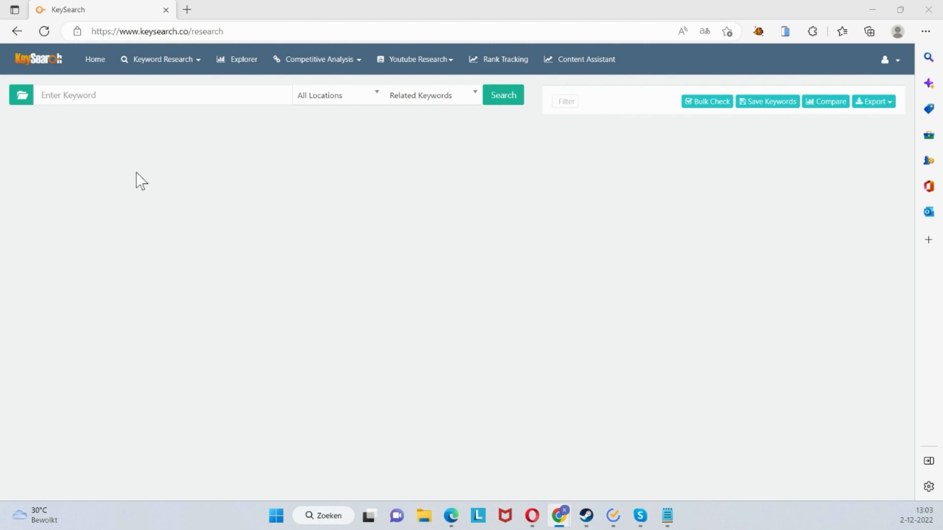
Search for the keyword "surf fishing rod" with All Locations and Related Keywords
left_click(97, 97)
type("surf fishing rod")
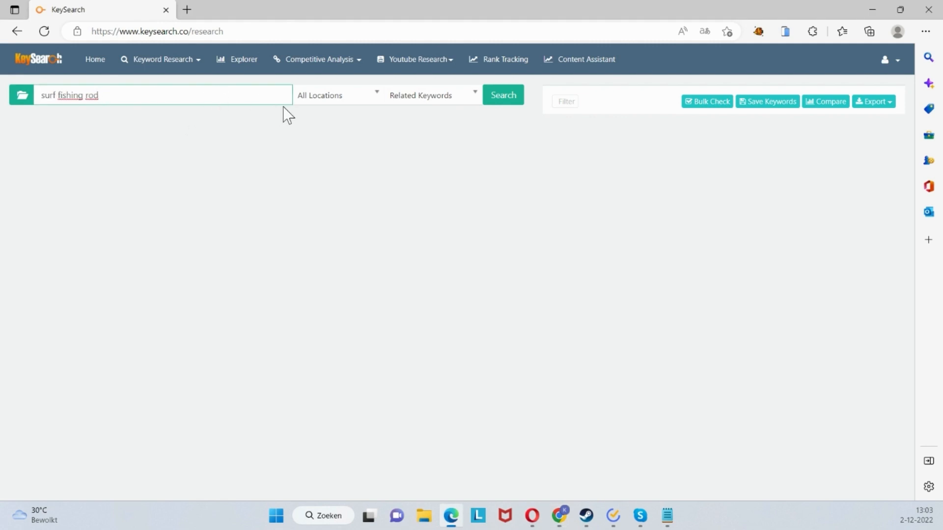
left_click(518, 101)
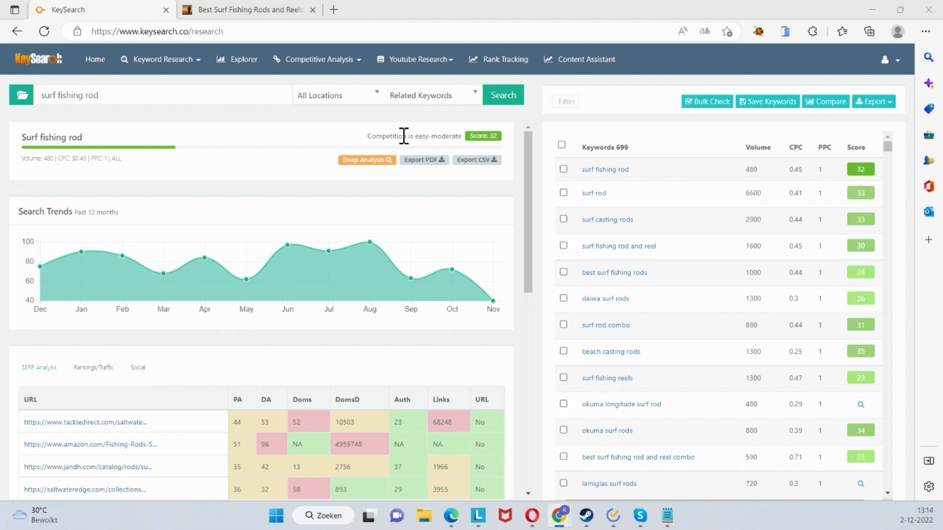
Open the surffishingsocalsd.com result from the SERP analysis and skim its article on the best surf fishing rods
scroll(79, 295, "down", 2)
scroll(82, 275, "up", 2)
scroll(473, 367, "down", 4)
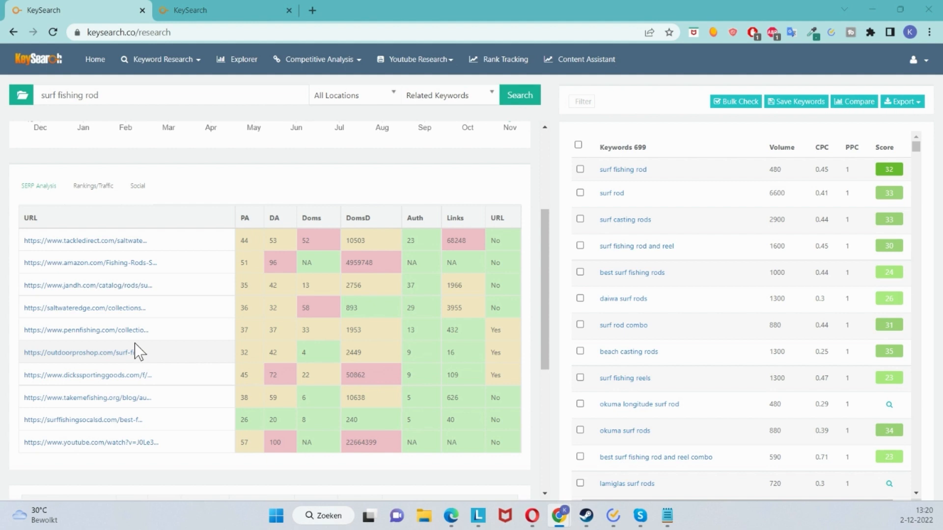
left_click(113, 421)
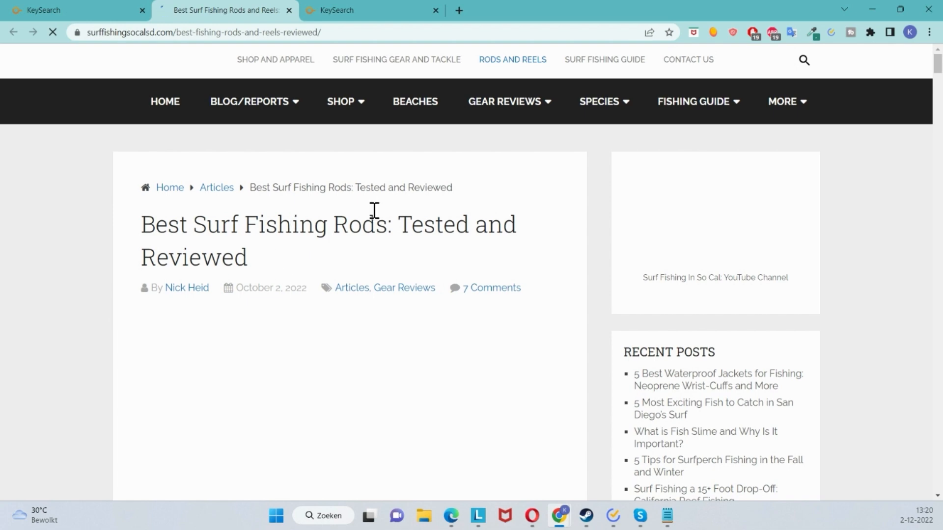
scroll(364, 211, "down", 4)
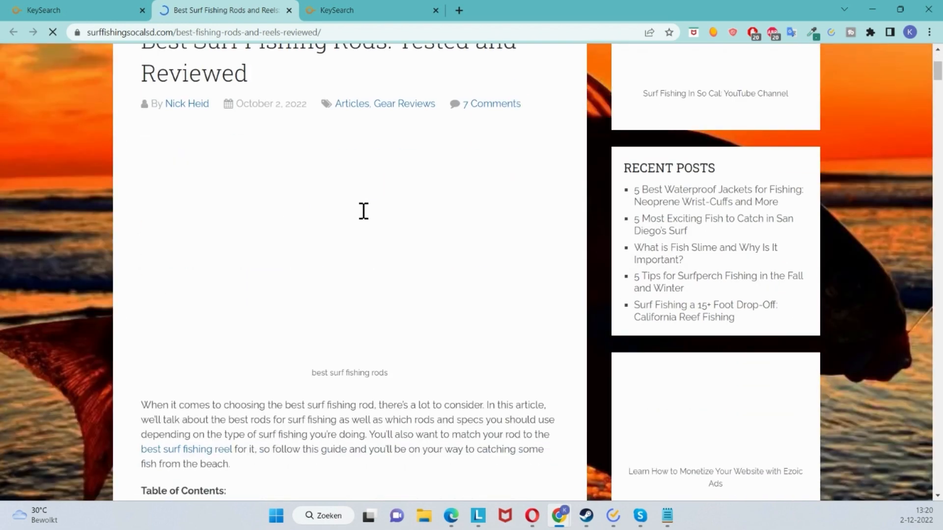
scroll(250, 235, "down", 10)
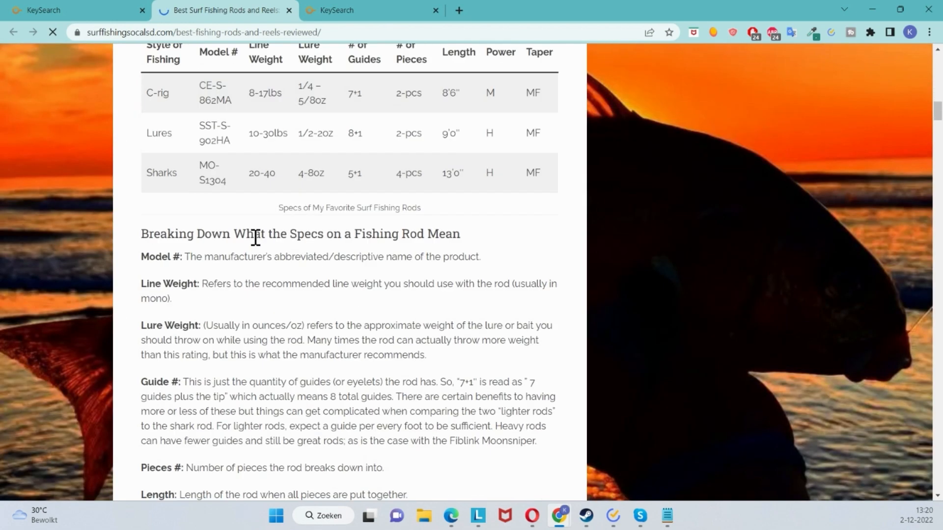
scroll(255, 238, "up", 8)
scroll(255, 240, "down", 5)
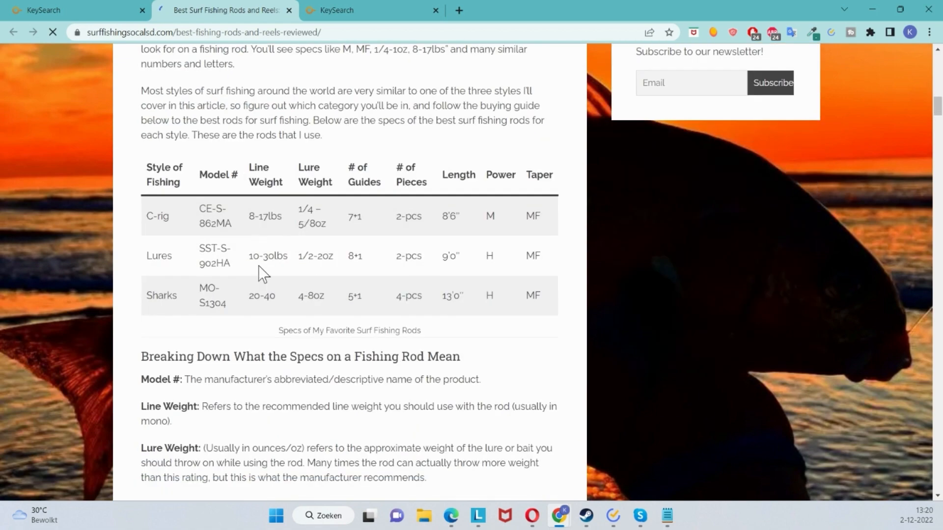
scroll(280, 260, "down", 5)
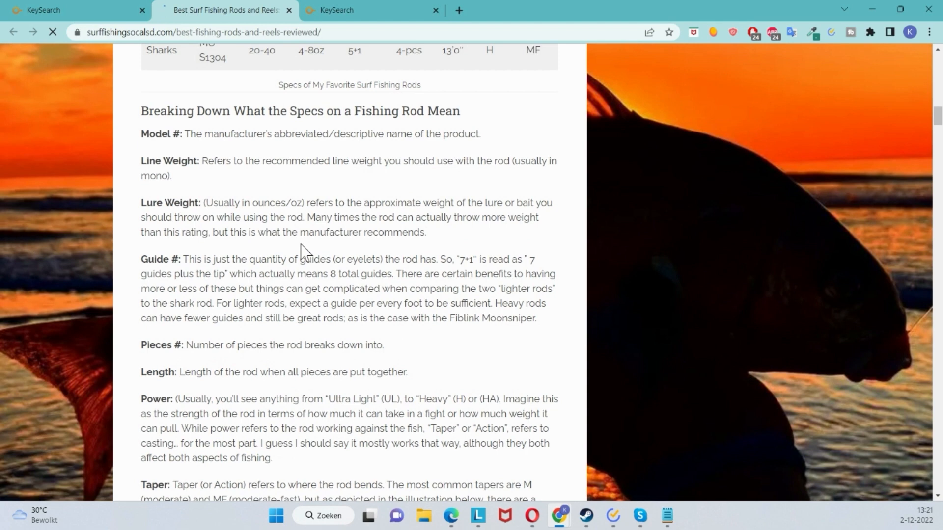
Check the article's number of words in the Mangools extension's On-page SEO report and close the extension
left_click(711, 31)
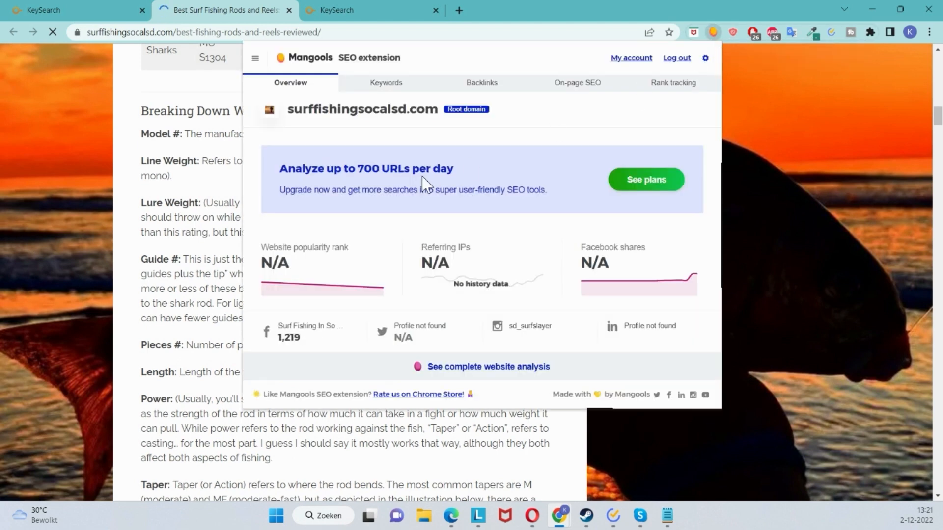
left_click(582, 85)
scroll(427, 212, "down", 6)
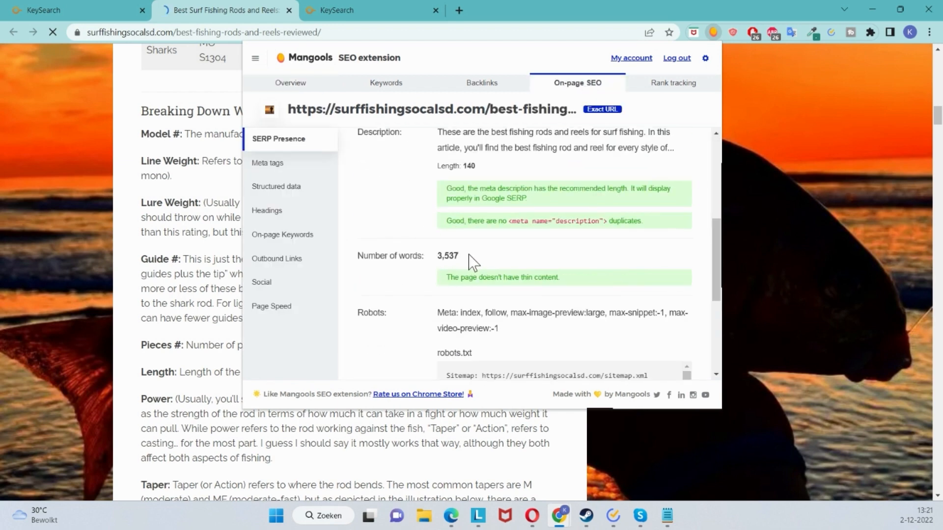
left_click_drag(435, 255, 462, 267)
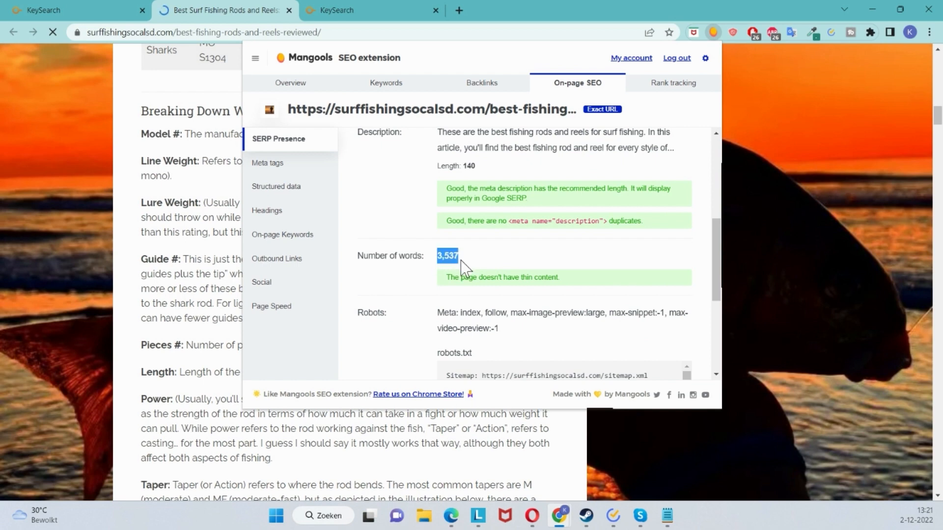
left_click(499, 250)
left_click(164, 199)
Skim the article's rod recommendations, and return to the "surf fishing rod" results to review search trends and SERP analysis
scroll(248, 253, "down", 6)
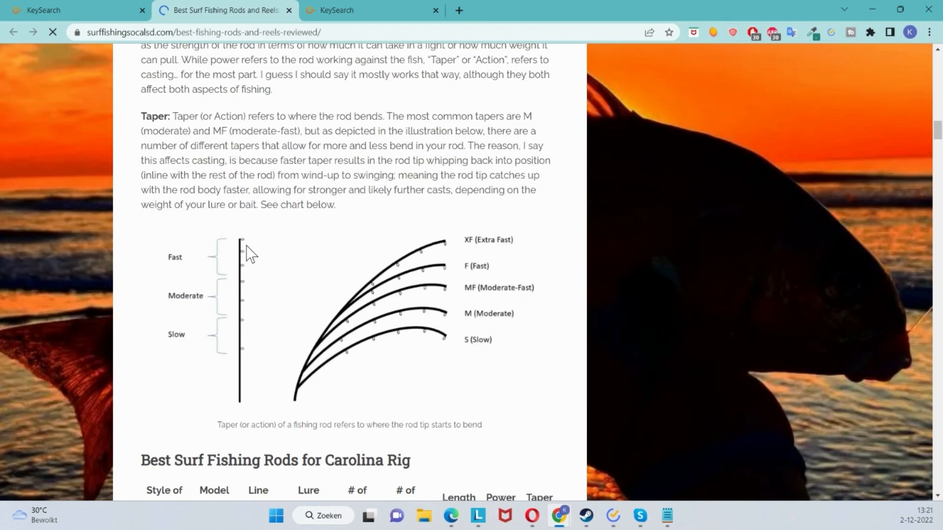
scroll(250, 255, "down", 6)
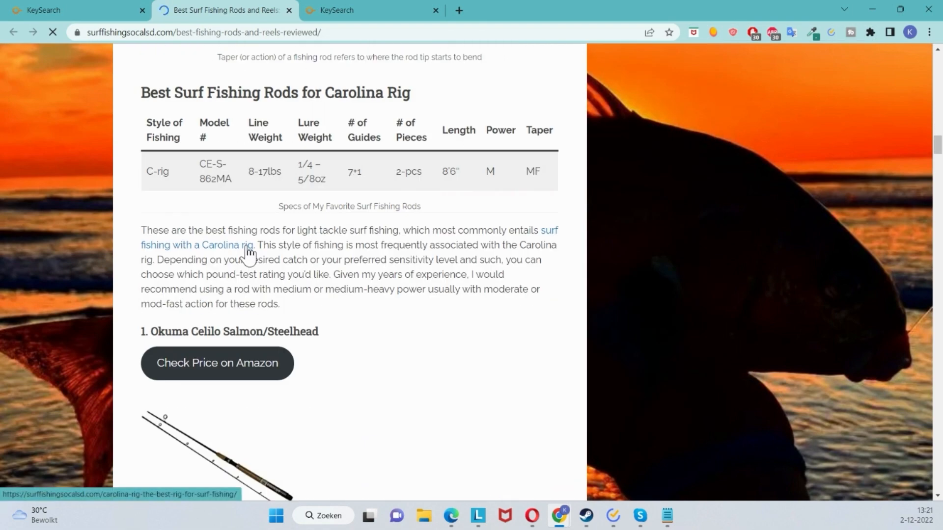
scroll(248, 253, "down", 13)
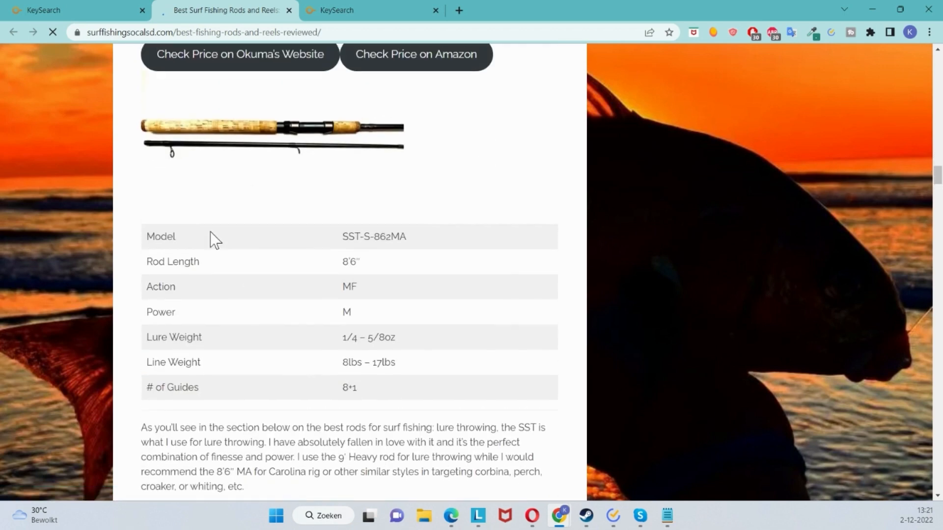
left_click(37, 2)
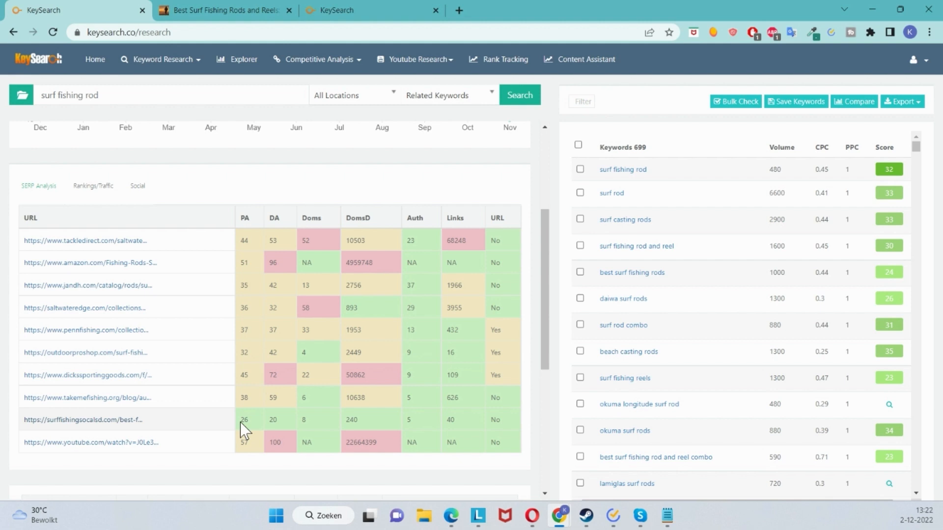
scroll(245, 431, "up", 4)
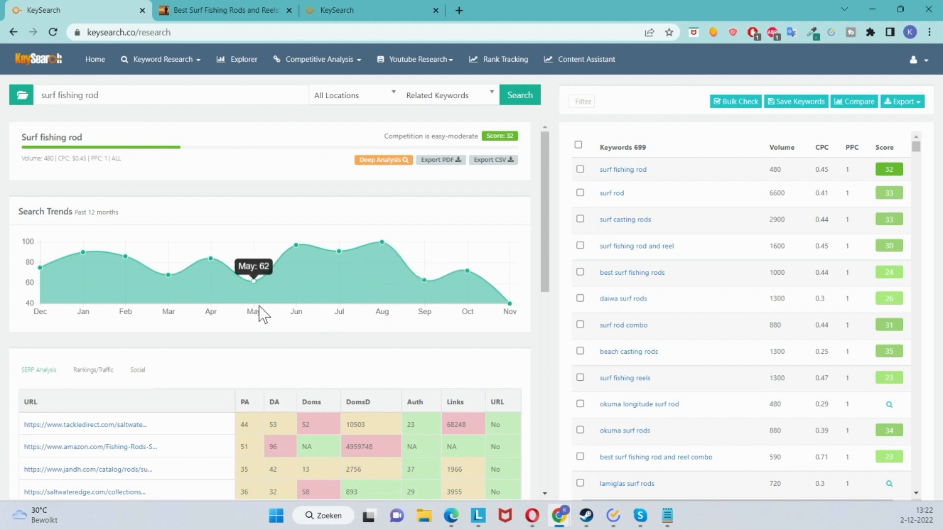
scroll(255, 263, "down", 5)
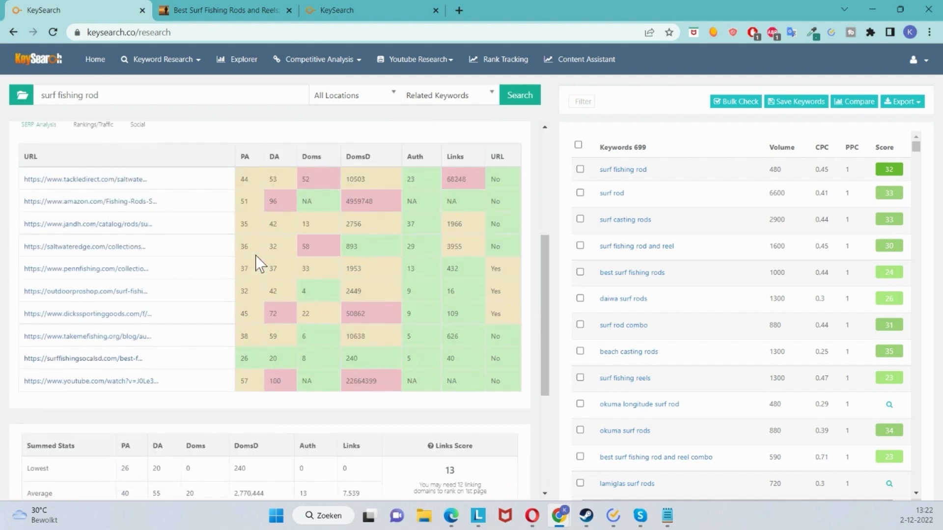
scroll(255, 264, "down", 3)
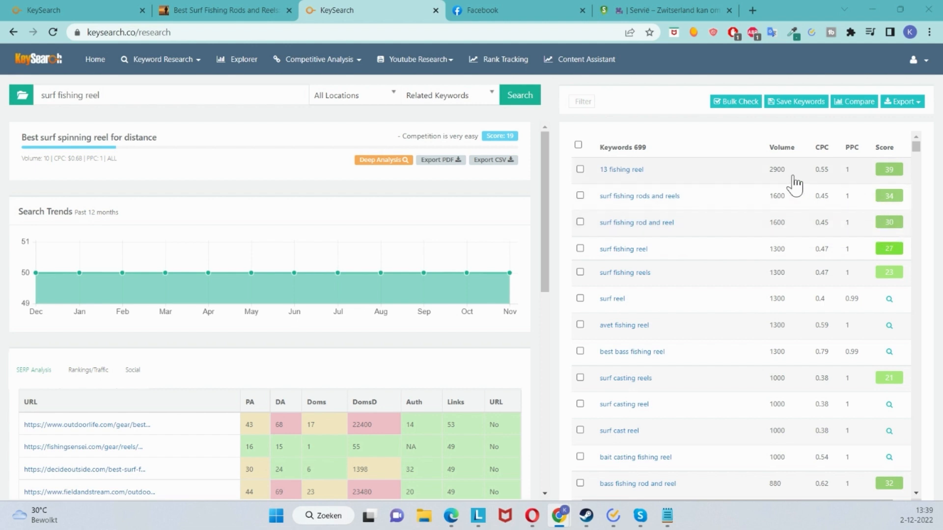
Sort the "surf fishing reel" keywords by score from lowest and analyze "best spinning reel for surf fishing"
left_click(884, 148)
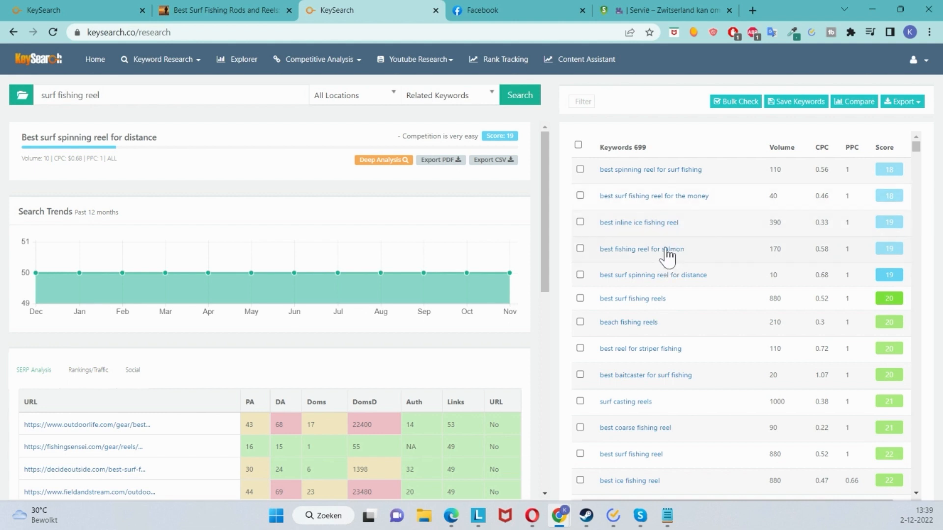
left_click(656, 172)
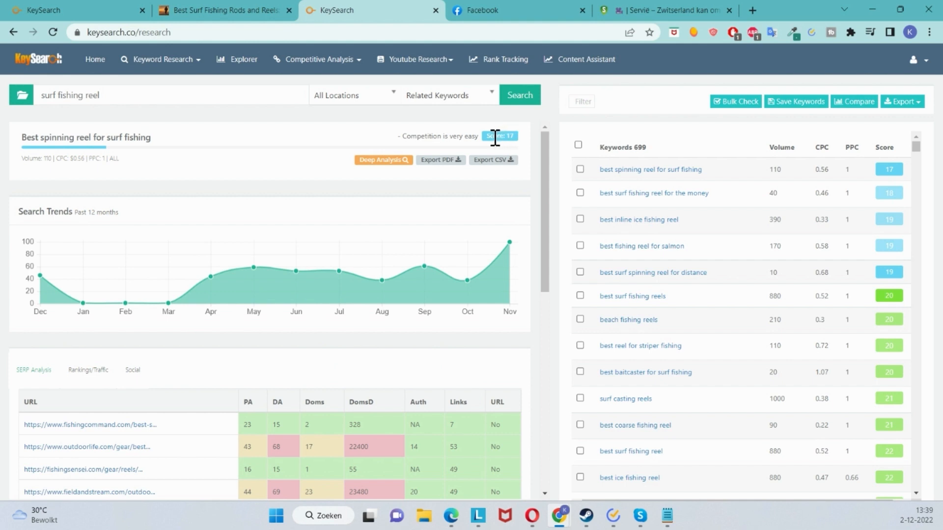
left_click_drag(494, 139, 517, 152)
left_click(504, 135)
Examine the ranking pages' authority and link figures, plus the summed stats, for "best spinning reel for surf fishing"
scroll(257, 388, "down", 2)
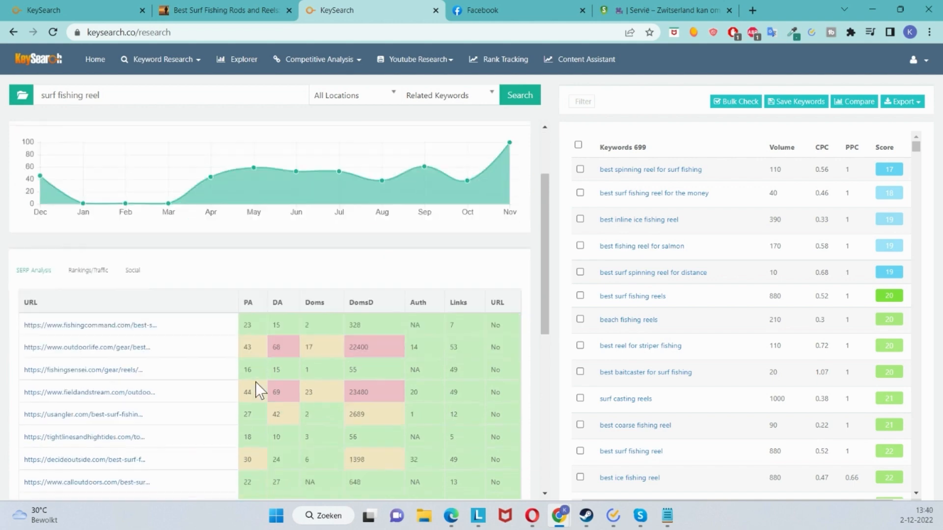
scroll(255, 381, "down", 2)
scroll(254, 379, "up", 1)
scroll(254, 379, "down", 3)
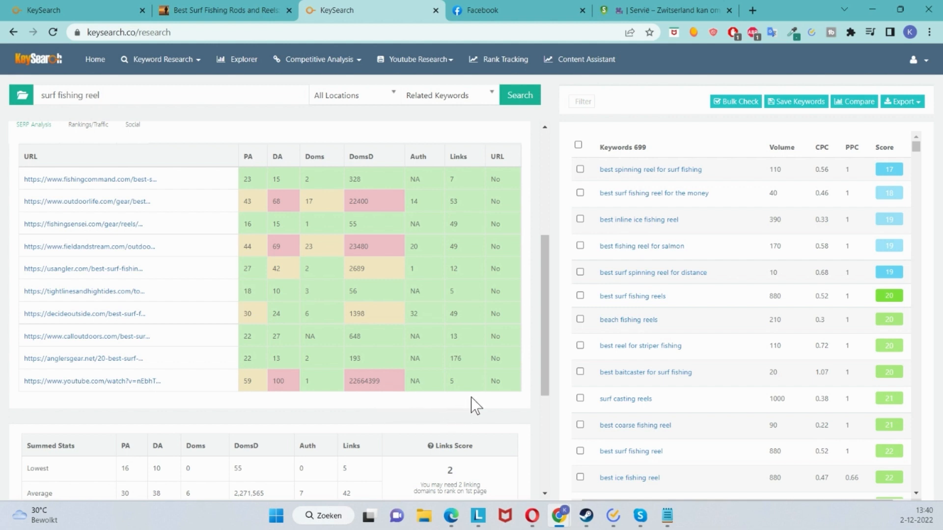
scroll(475, 396, "up", 5)
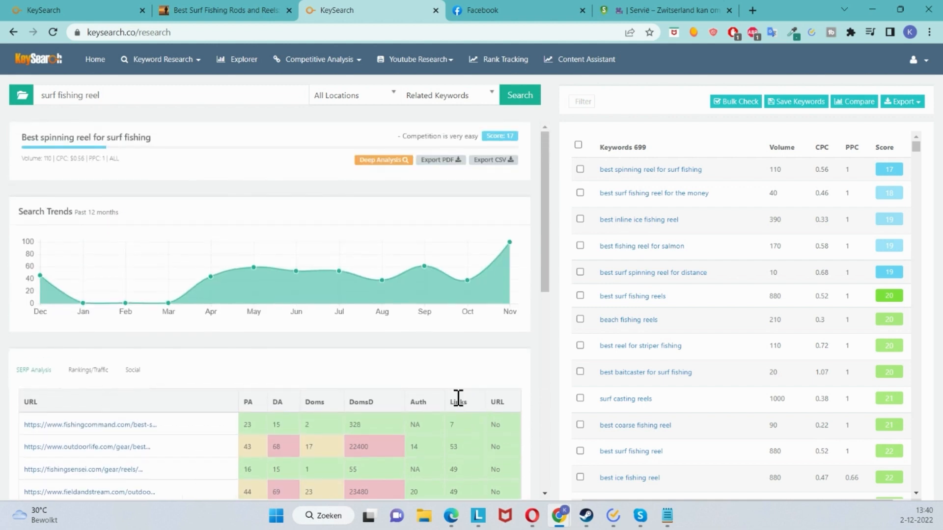
scroll(448, 399, "down", 4)
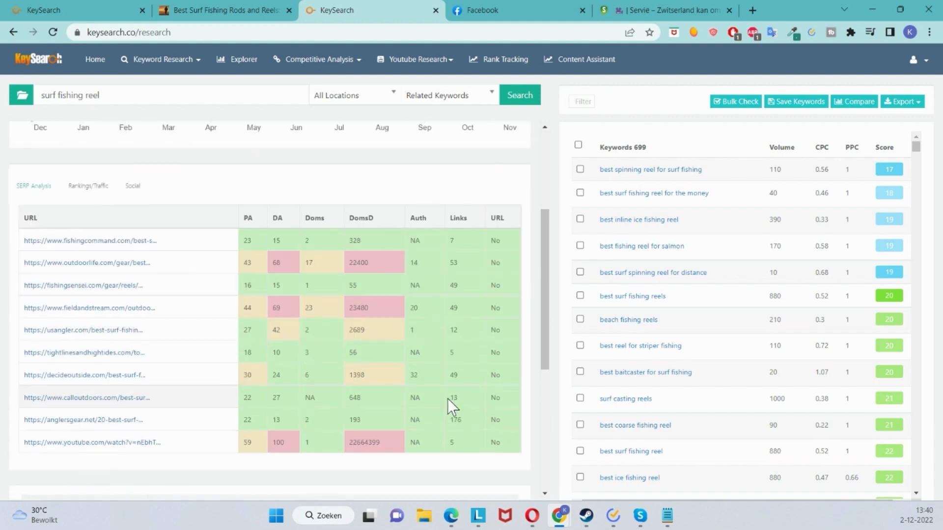
scroll(181, 388, "down", 3)
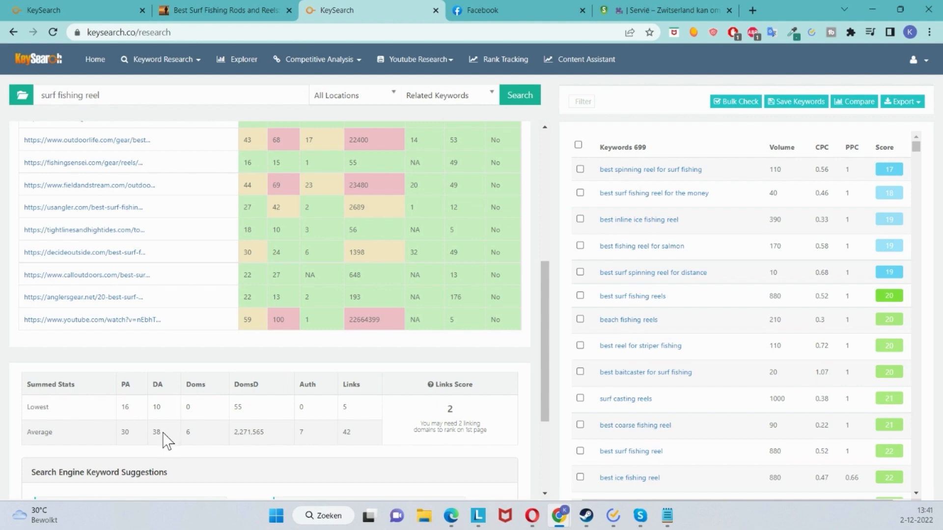
scroll(284, 440, "up", 3)
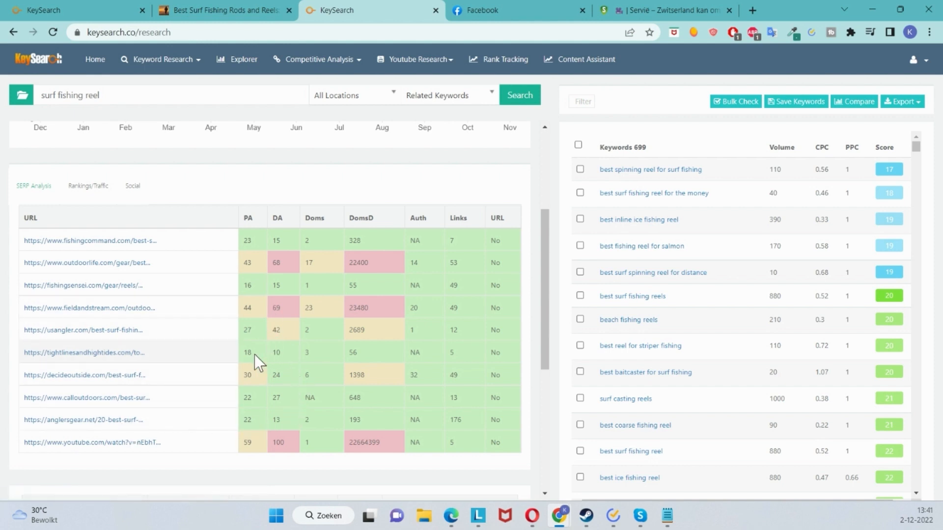
Open the tightlinesandhightides.com result from the SERP analysis and skim its article on spinning reels for surf fishing
left_click(89, 353)
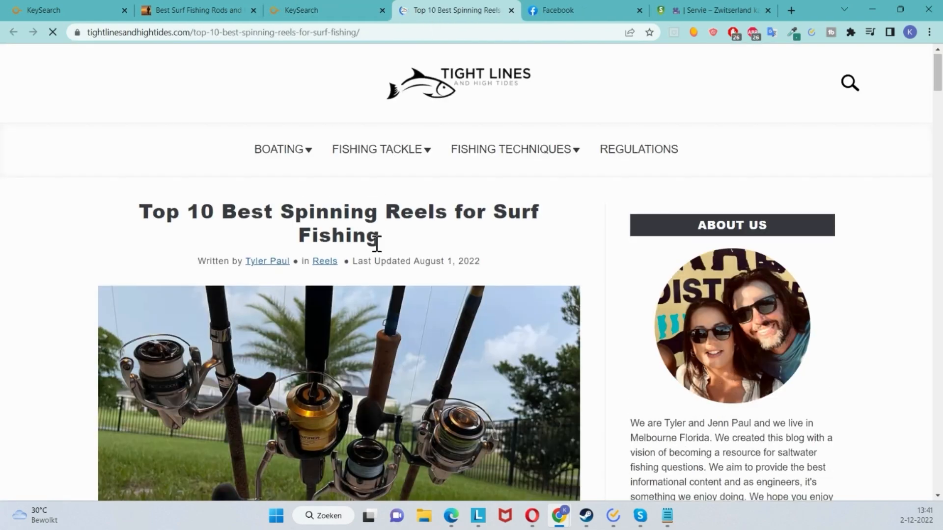
scroll(390, 255, "down", 10)
scroll(393, 259, "down", 20)
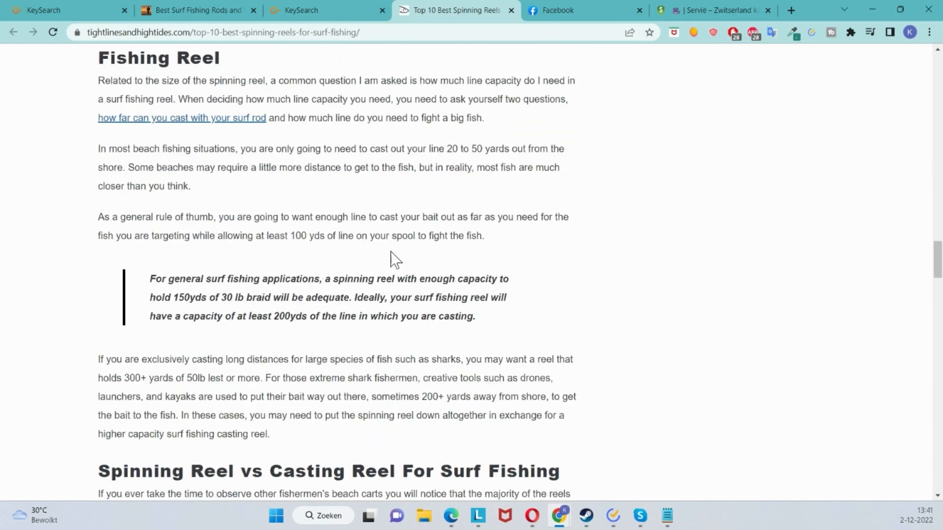
scroll(395, 262, "down", 15)
scroll(406, 280, "up", 20)
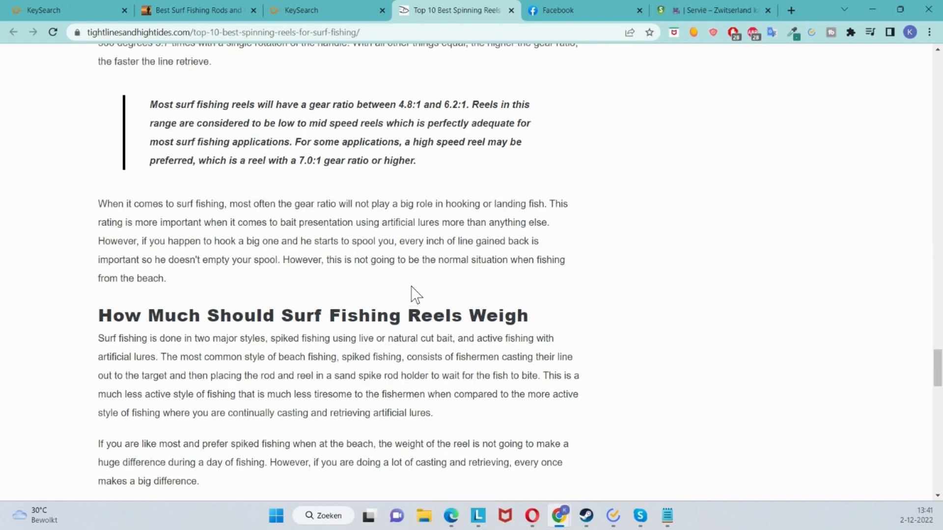
scroll(415, 286, "up", 20)
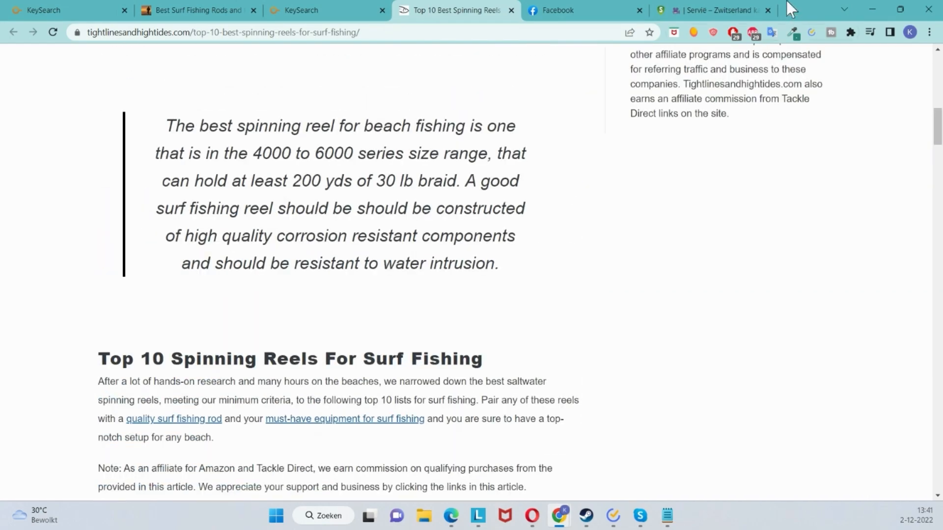
Inspect the spinning reels article's on-page SEO details with the Mangools SEO extension
left_click(693, 34)
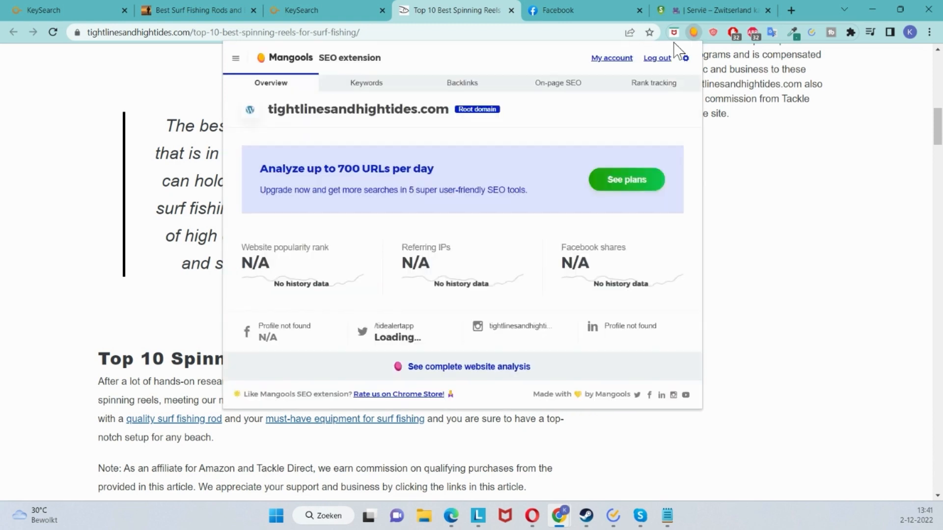
left_click(572, 93)
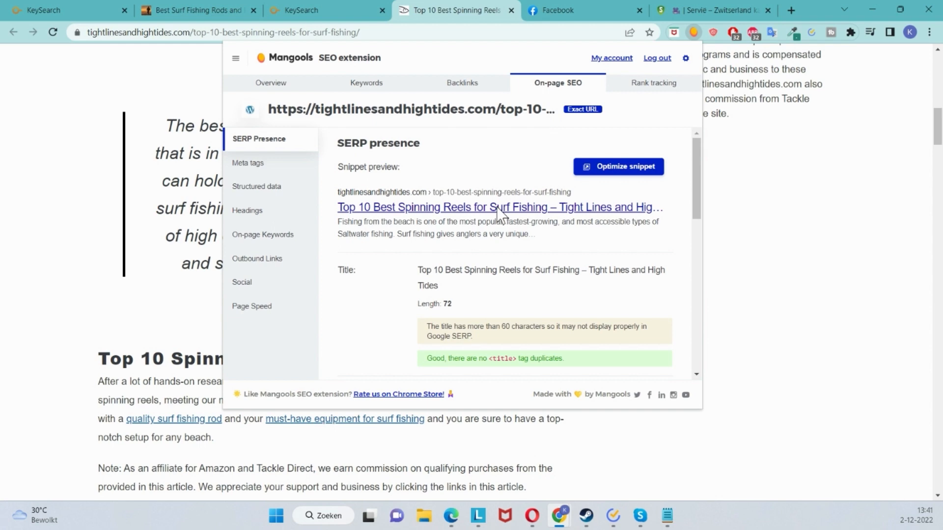
scroll(421, 213, "down", 5)
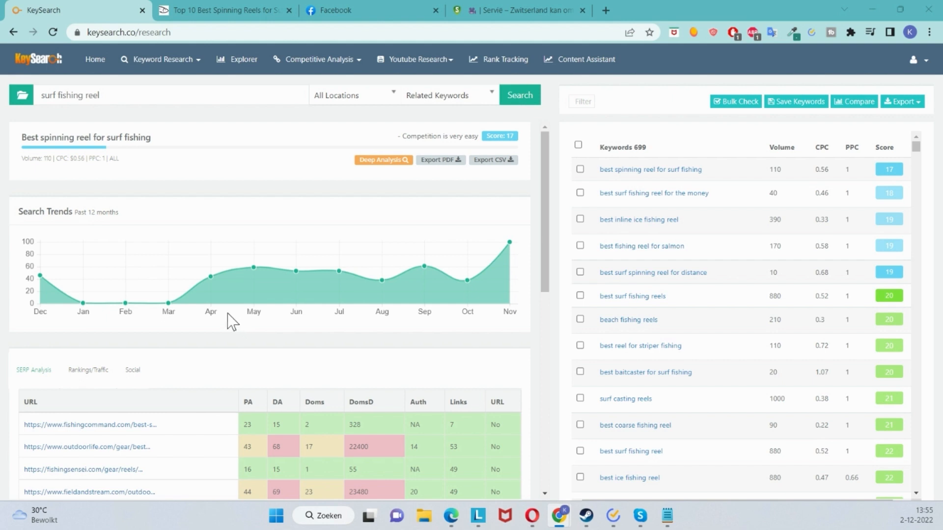
Run a Deep Analysis of "best spinning reel for surf fishing" and review the ranking sites' ages and the LSI keywords
left_click(381, 162)
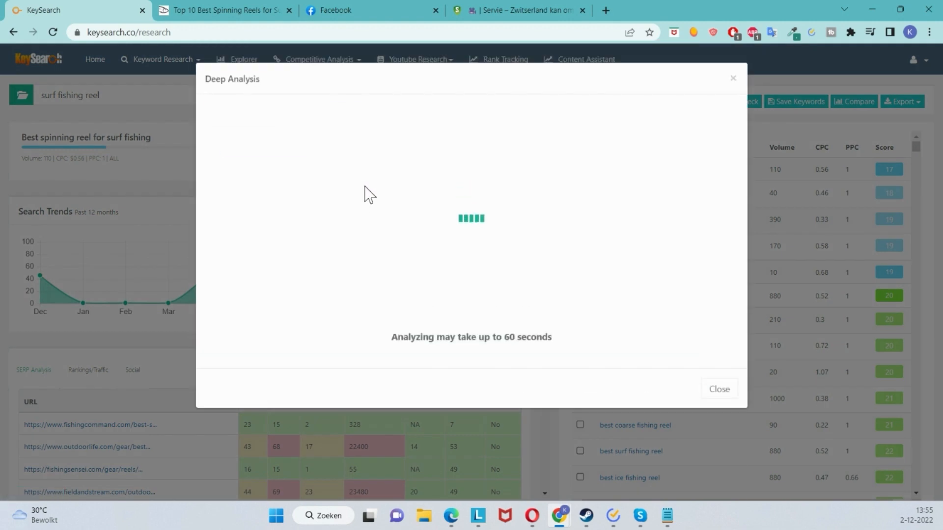
scroll(556, 260, "down", 1)
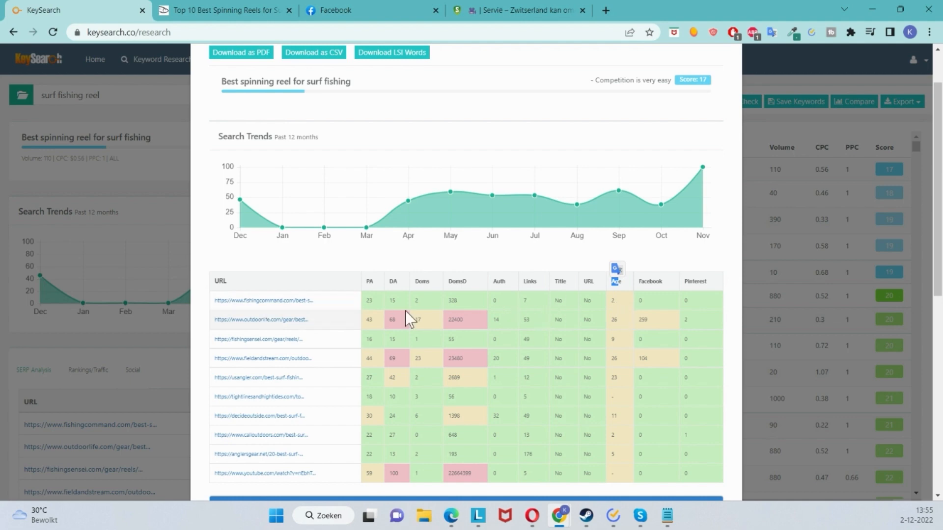
left_click(619, 302)
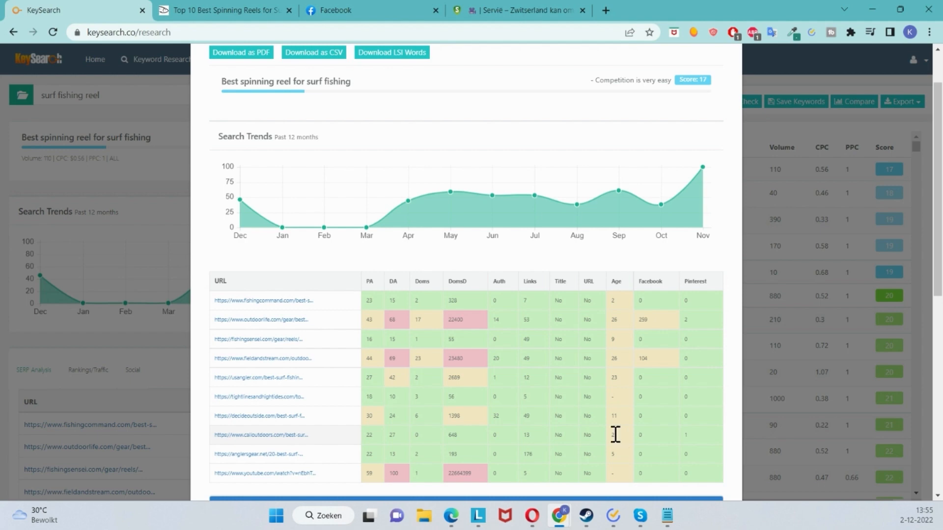
scroll(615, 434, "down", 8)
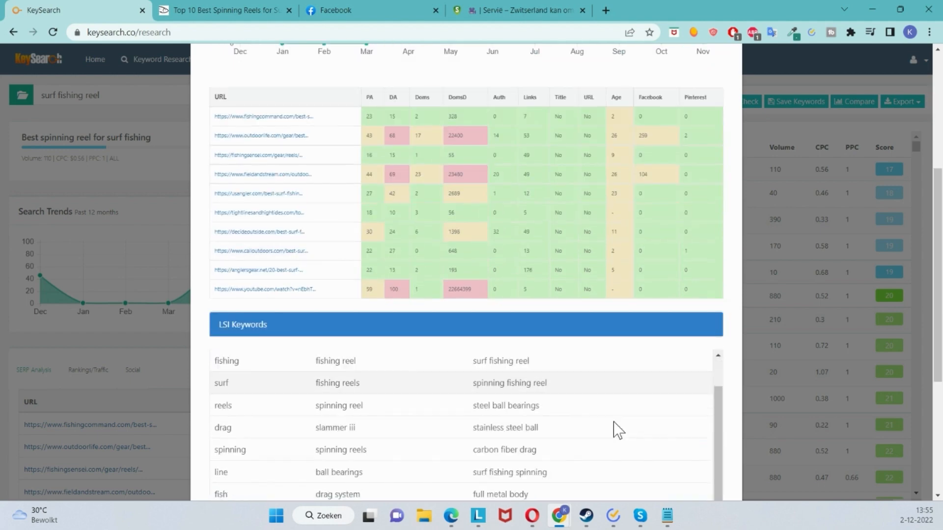
scroll(549, 344, "down", 5)
scroll(530, 275, "up", 4)
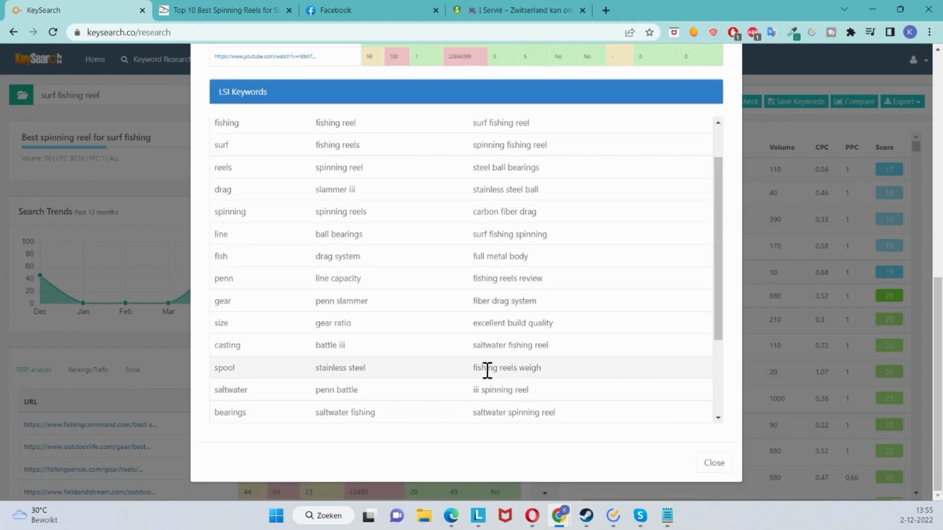
scroll(531, 162, "up", 2)
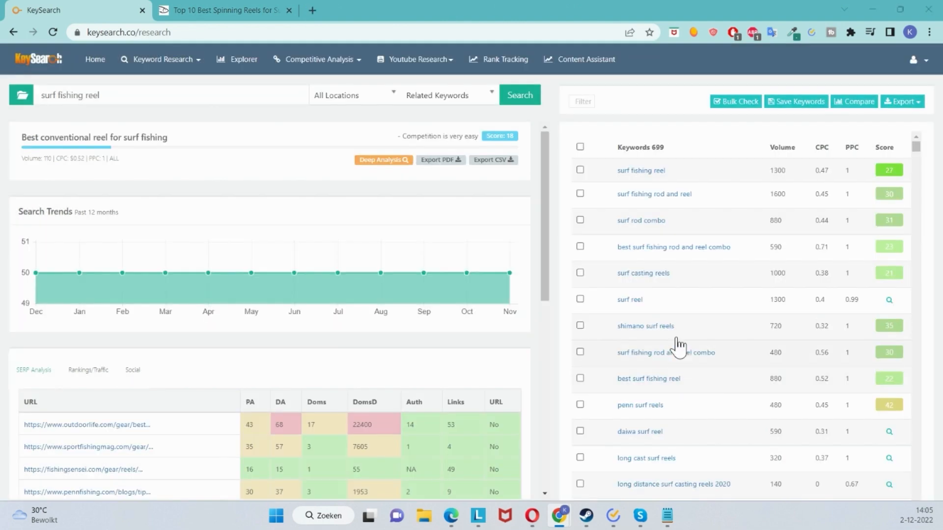
Filter the "surf fishing reel" keywords to those with at least 5 words, and close the filter settings
left_click(577, 105)
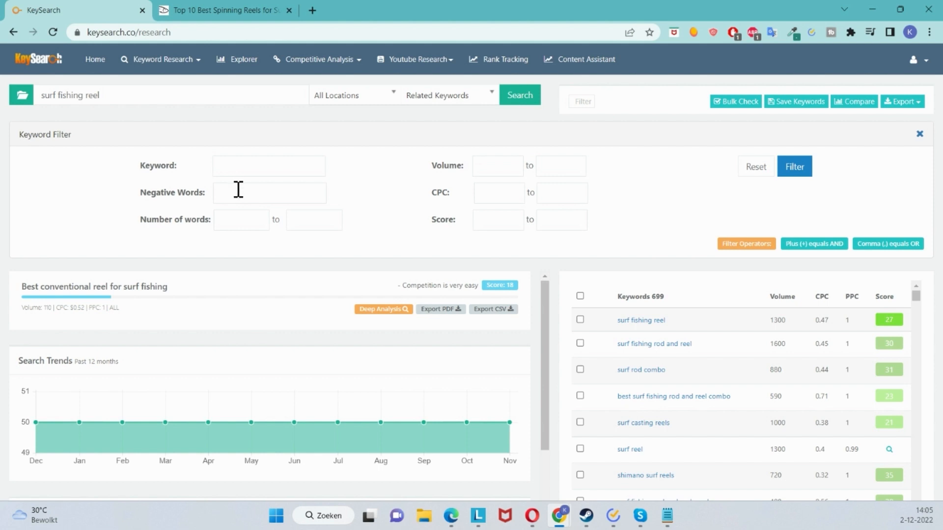
left_click(251, 220)
left_click(800, 169)
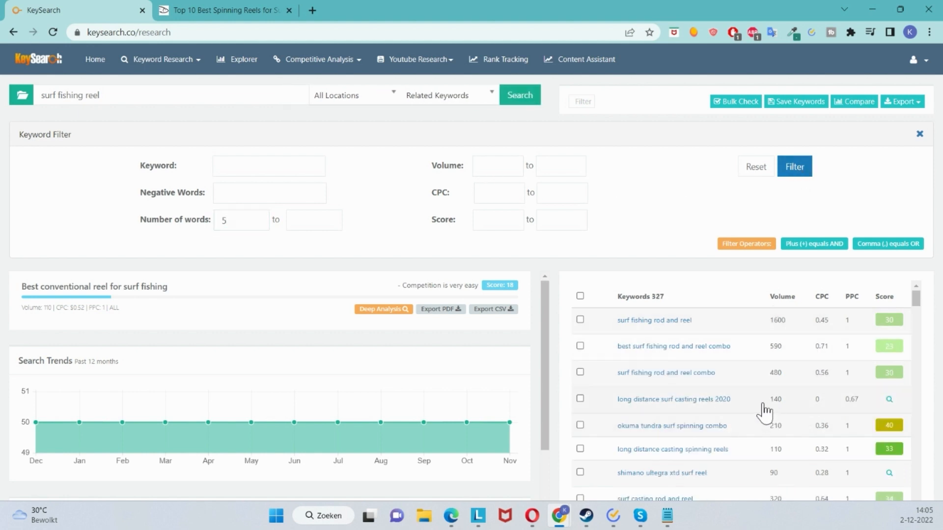
scroll(762, 425, "down", 4)
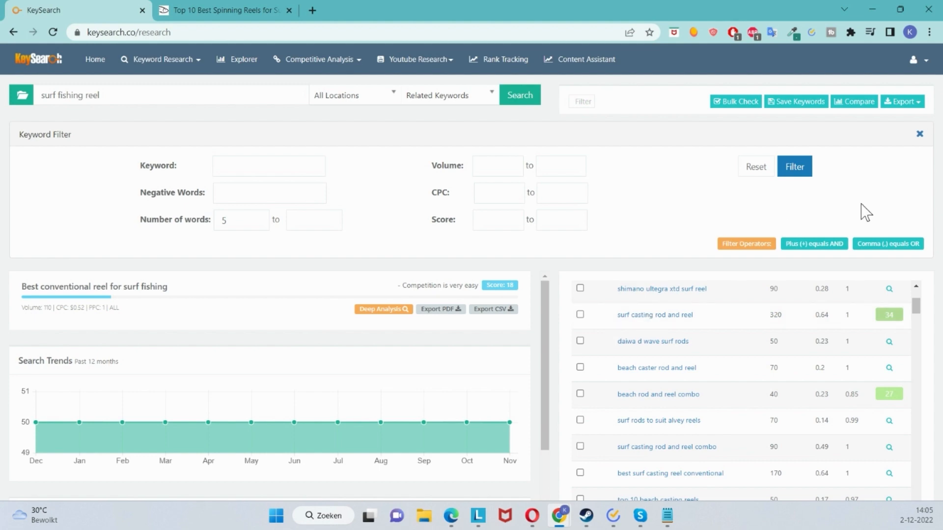
left_click(919, 134)
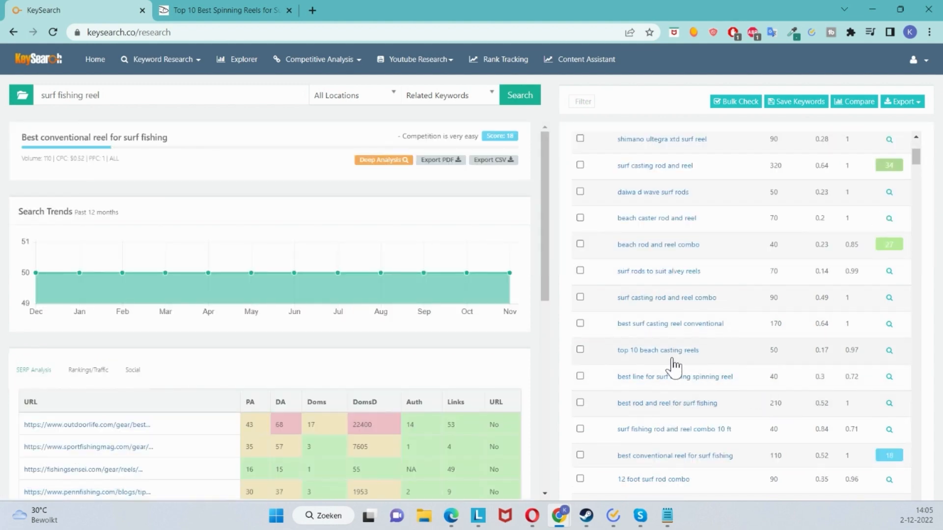
Analyze "surf fishing rod and reel combo 10 ft" and "okuma surf 8k spinning reel", and review their SERP analyses
scroll(674, 366, "down", 3)
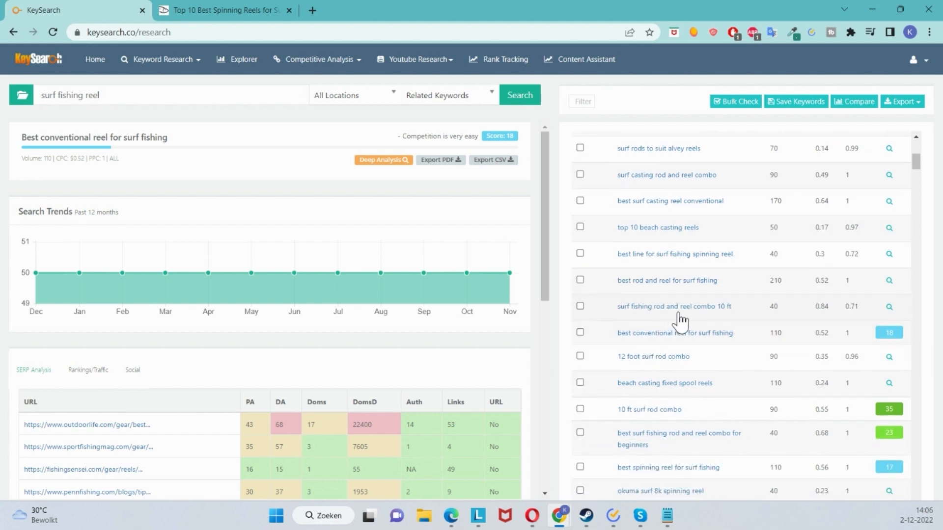
left_click(695, 309)
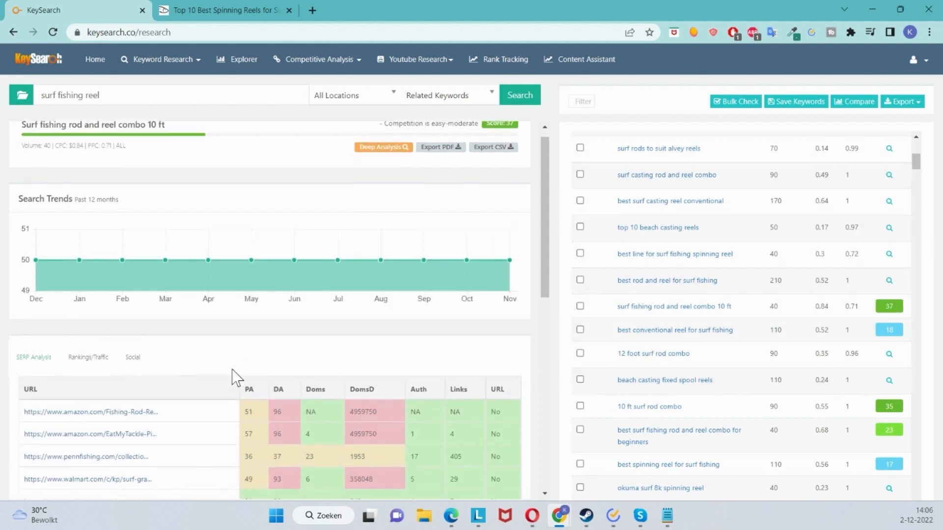
scroll(236, 376, "down", 2)
scroll(323, 362, "up", 2)
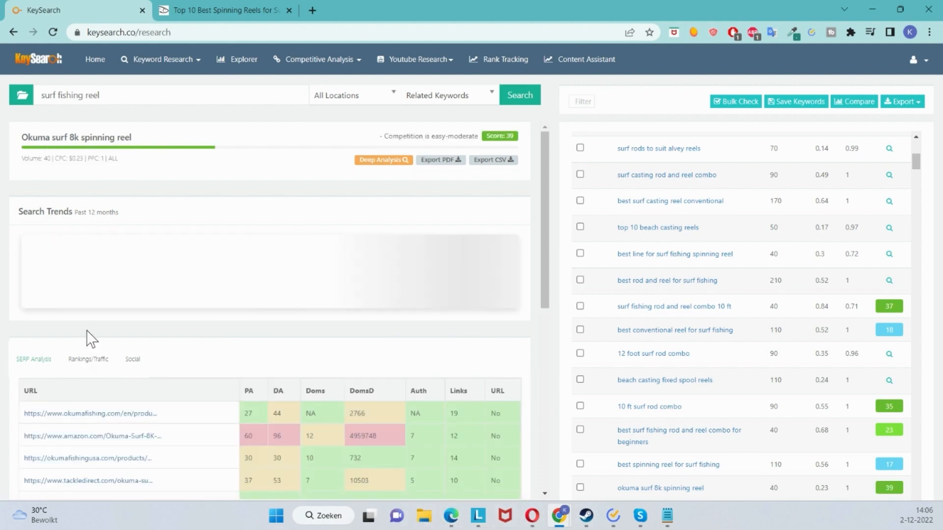
scroll(196, 373, "down", 3)
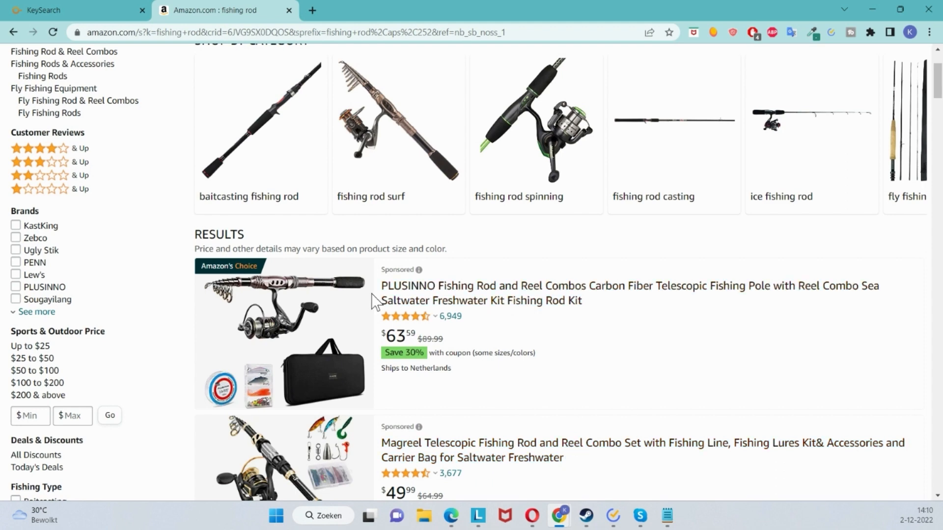
Copy "PLUSINNO Fishing Rod" from the Amazon product title and search for it as a keyword in Keysearch
left_click_drag(380, 290, 502, 283)
key("ctrl+c")
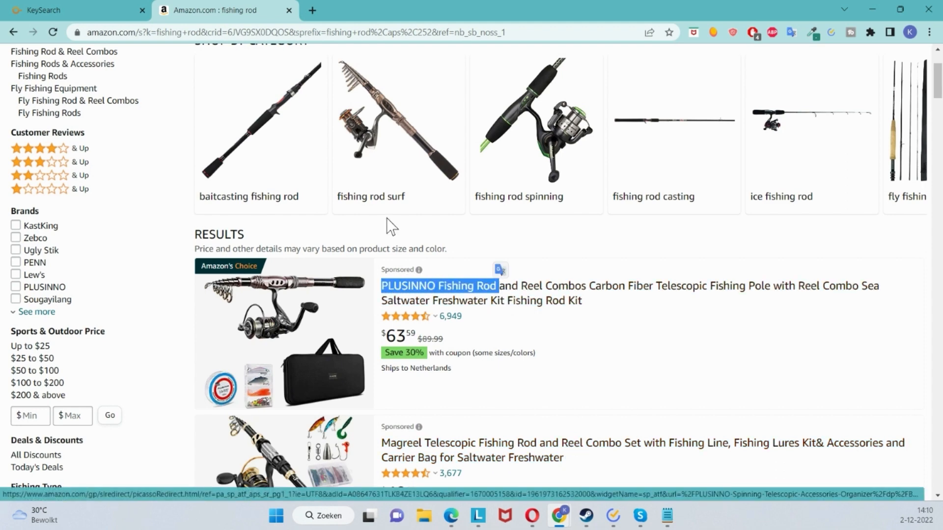
left_click(73, 10)
left_click(225, 100)
key("ctrl+a")
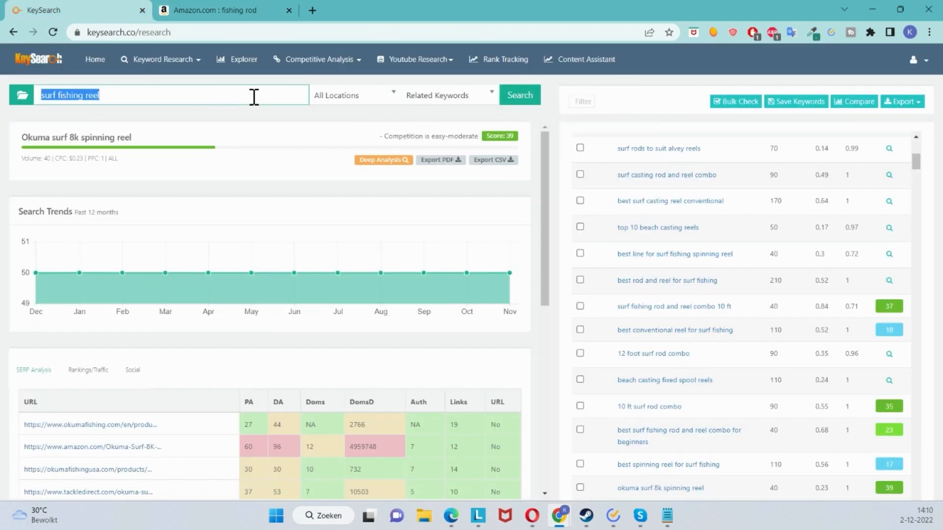
key("ctrl+v")
left_click(518, 94)
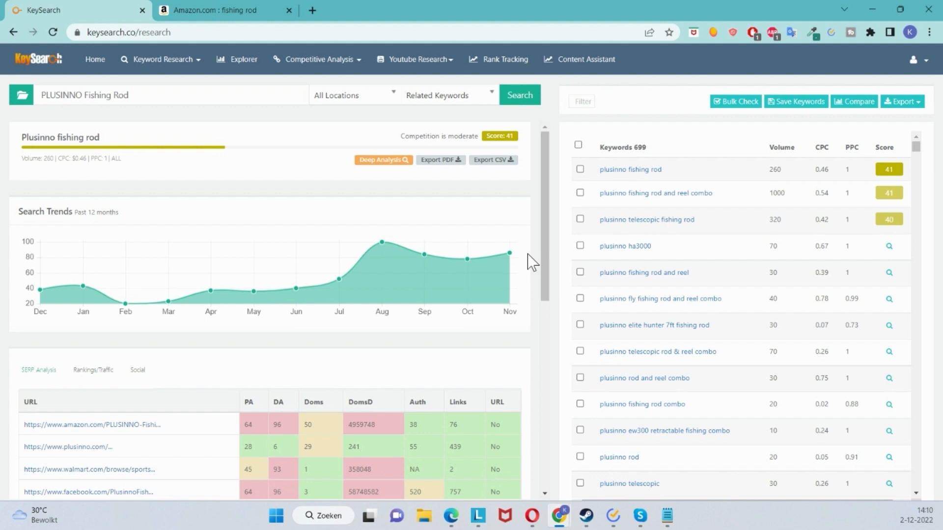
Review the SERP analysis for "PLUSINNO Fishing Rod", view its ranking Pinterest pin, and return to Keysearch
scroll(410, 309, "down", 3)
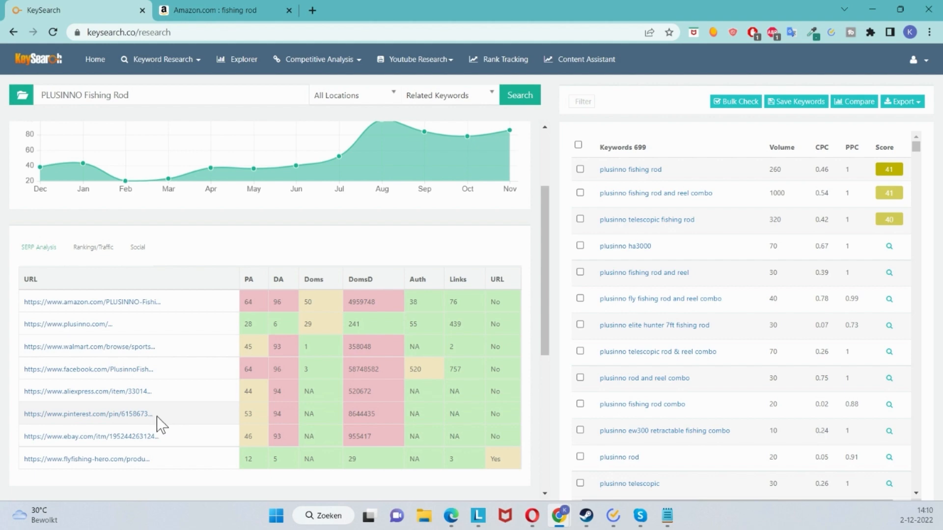
left_click(130, 415)
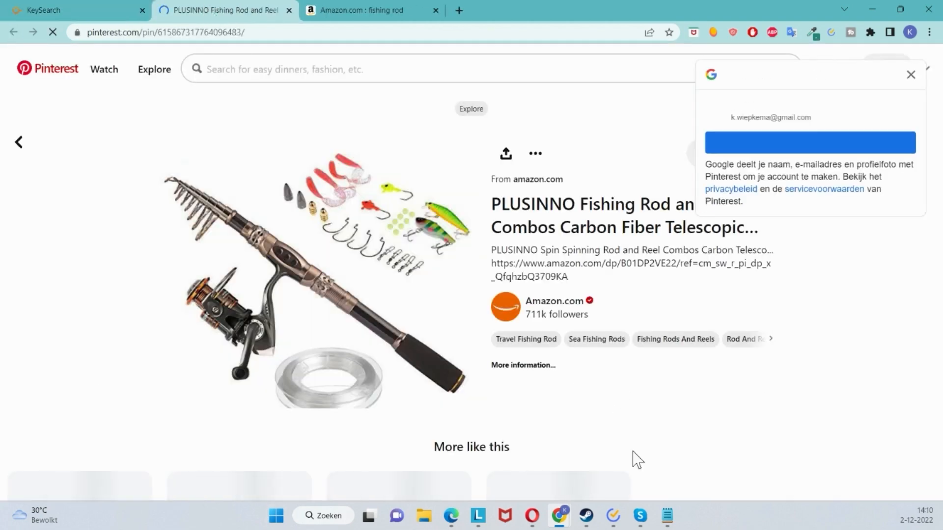
scroll(289, 303, "down", 2)
scroll(688, 385, "up", 2)
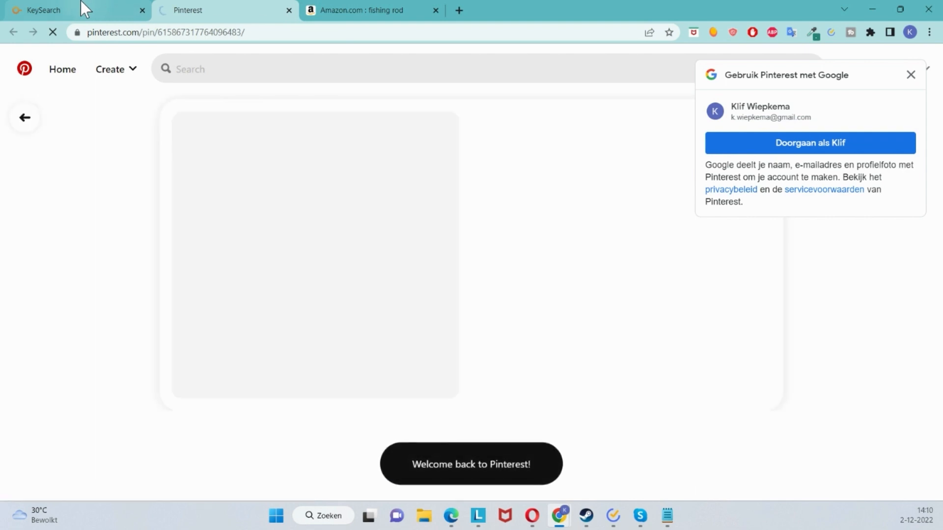
left_click(81, 1)
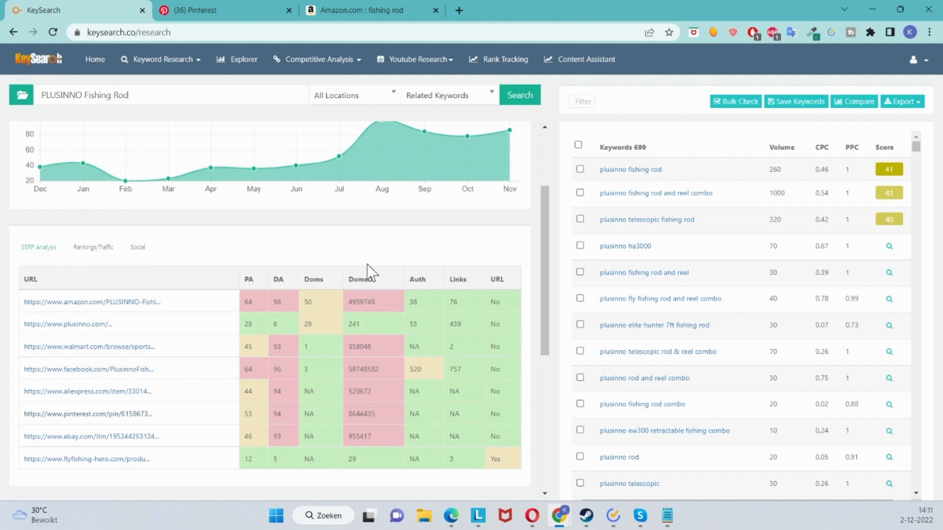
Browse the Amazon fishing rod listings for other product names, and return to Keysearch
left_click(368, 3)
scroll(541, 238, "down", 5)
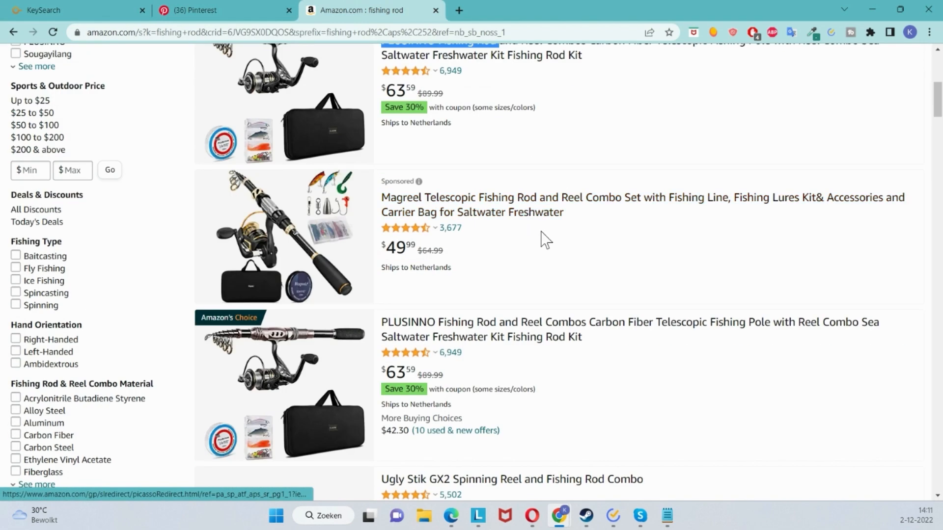
scroll(538, 479, "down", 4)
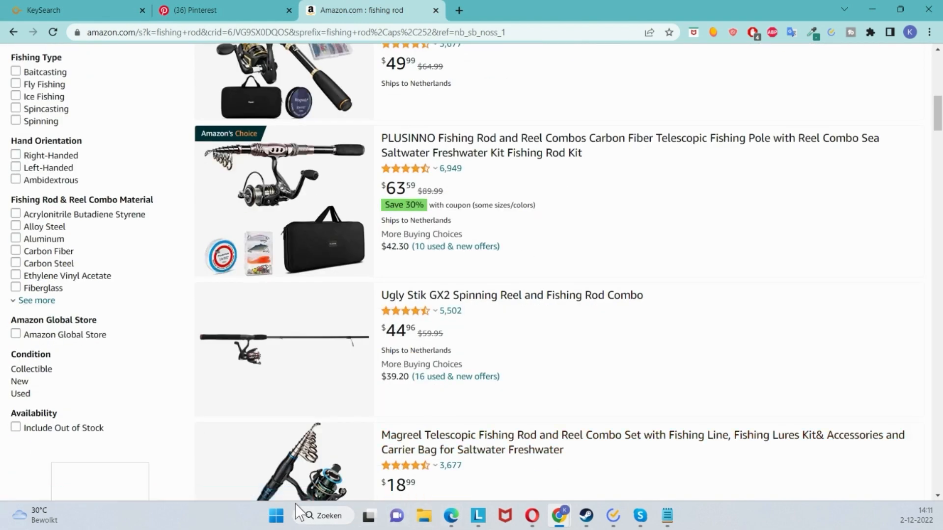
left_click(31, 3)
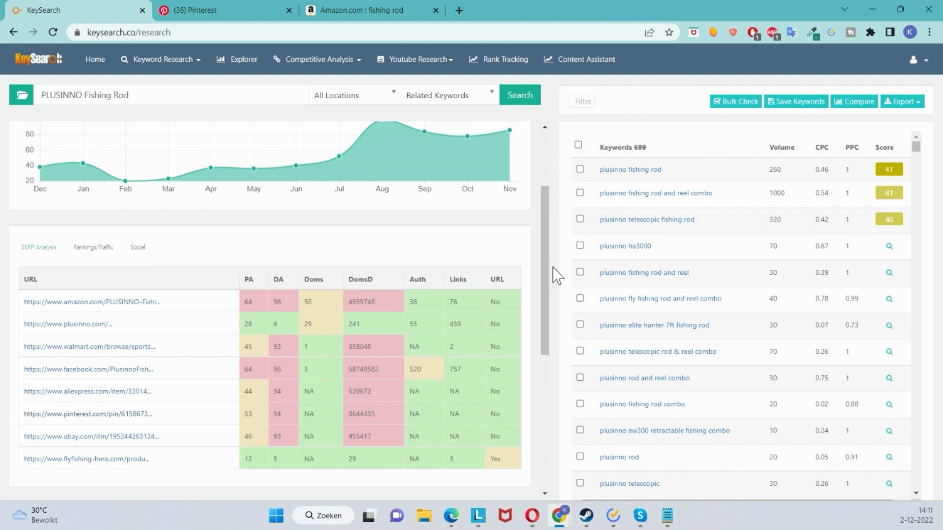
Look through the related keywords for "PLUSINNO Fishing Rod", checking their volumes and scores
scroll(634, 329, "down", 5)
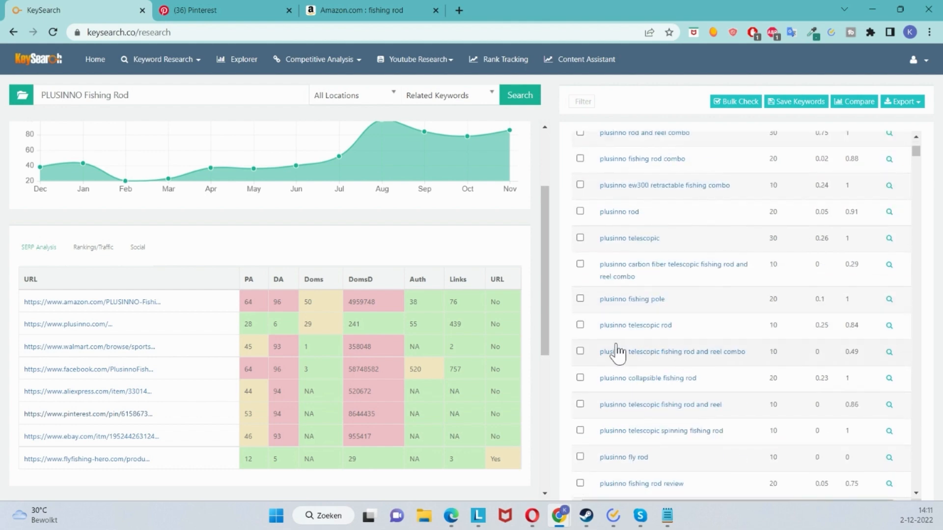
scroll(657, 437, "down", 5)
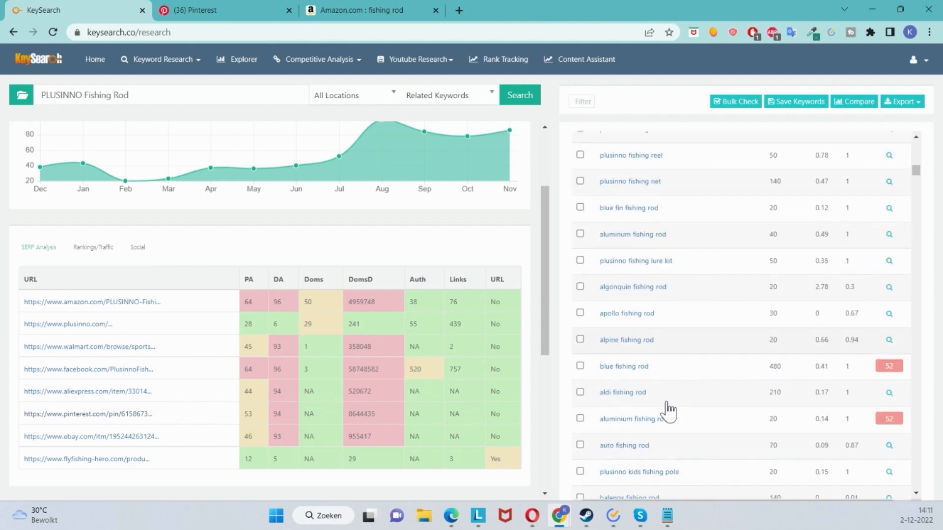
scroll(668, 404, "down", 16)
scroll(670, 400, "up", 17)
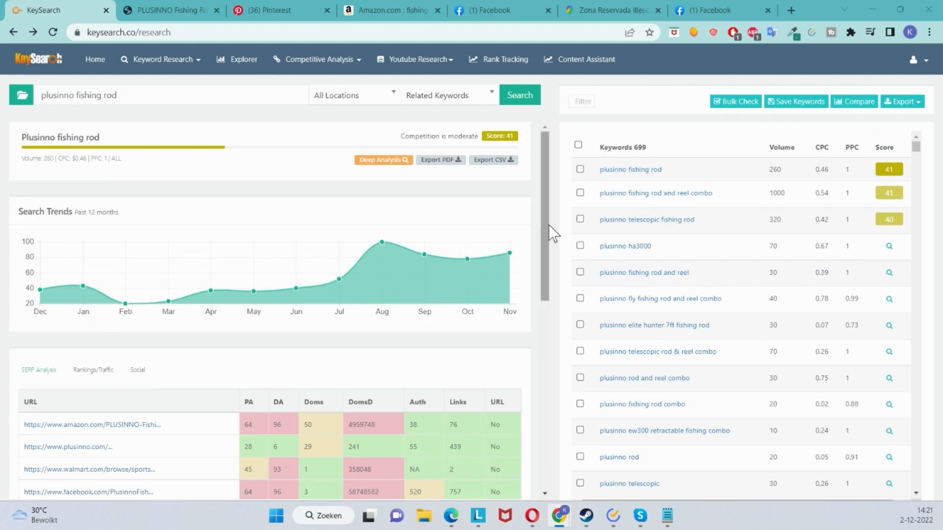
Save the keyword "plusinno fishing rod" to a new list named "Surf fishing rod niche"
left_click(580, 170)
left_click(787, 104)
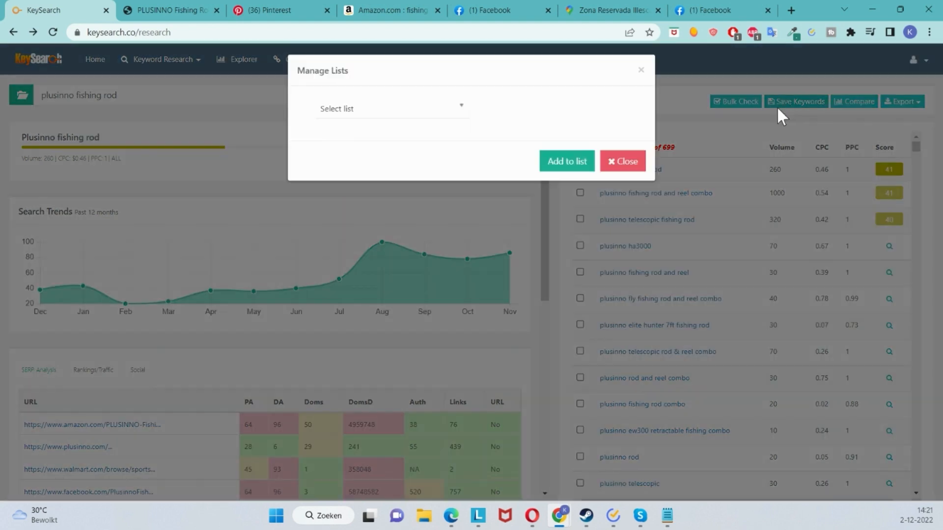
left_click(373, 117)
left_click(361, 177)
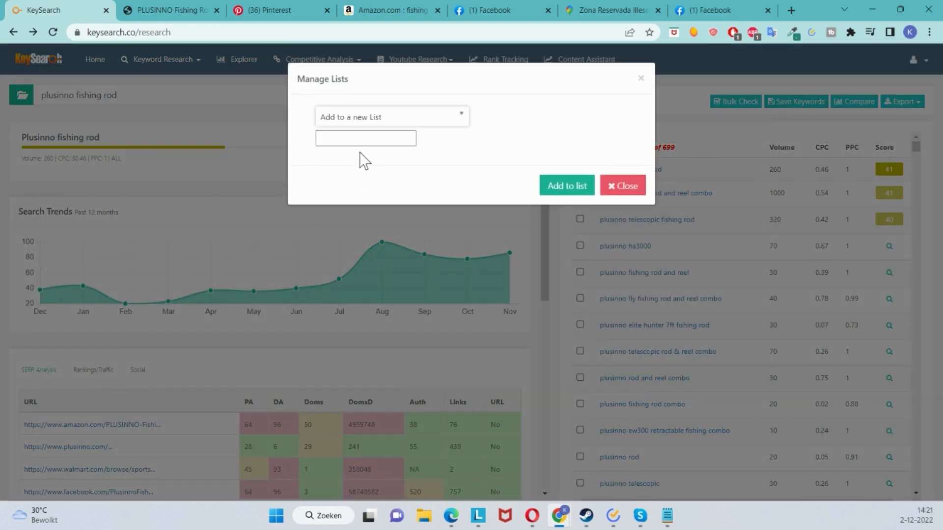
left_click(364, 141)
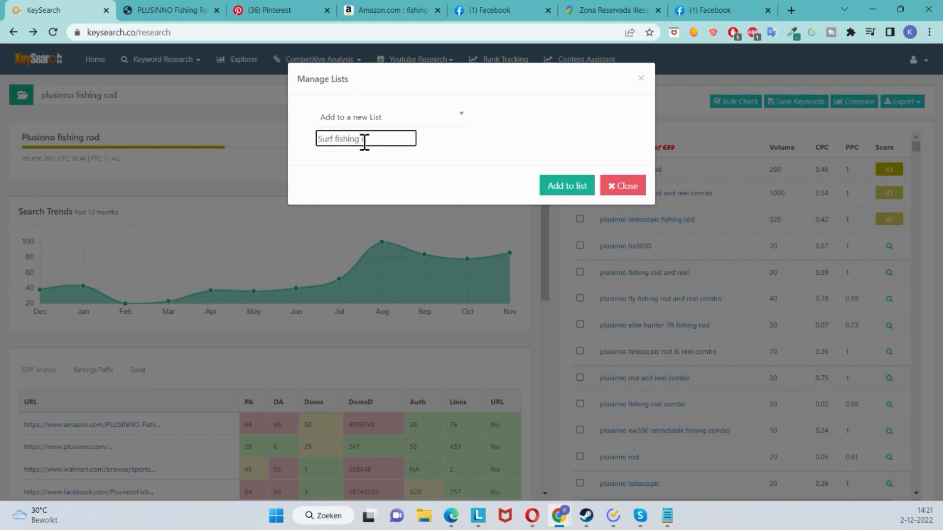
type("Surf fishing rod niche")
left_click(557, 183)
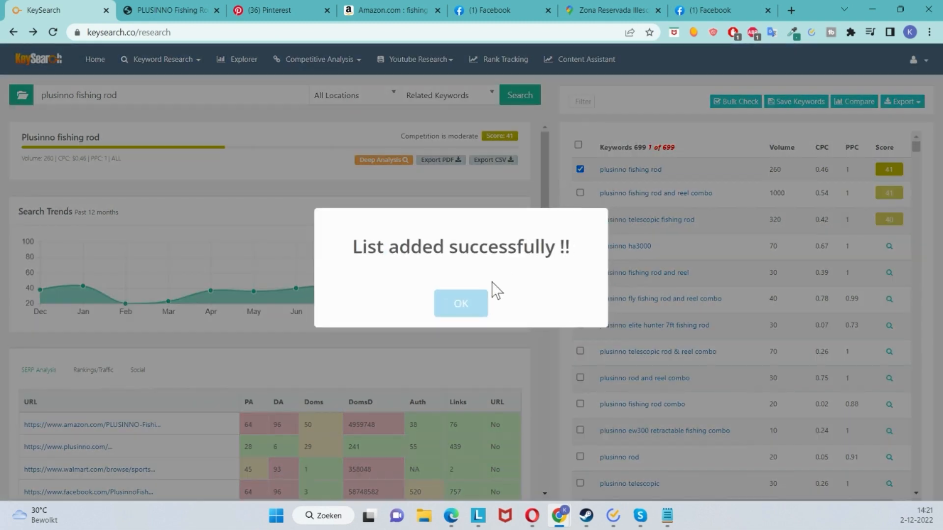
left_click(475, 314)
View the saved keywords in the "Surf fishing rod niche" list, and return to the keyword research results
left_click(187, 63)
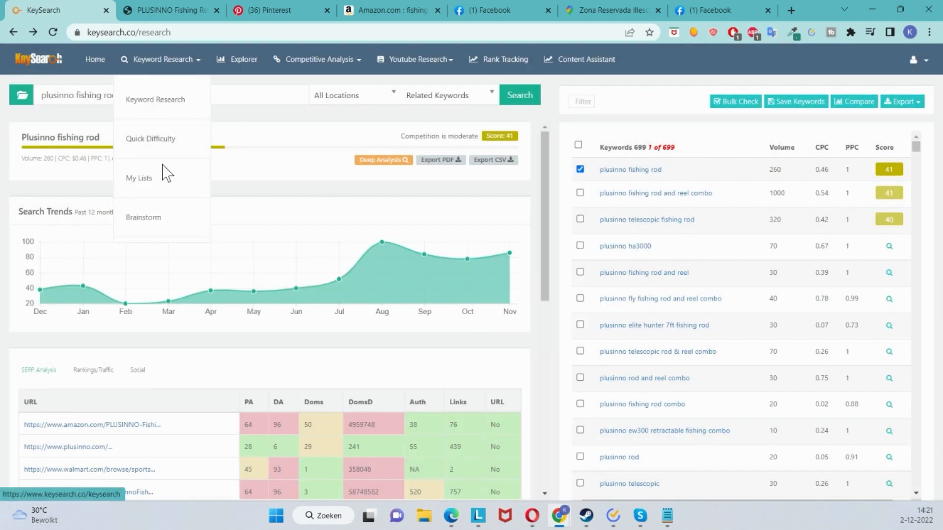
middle_click(138, 178)
left_click(151, 2)
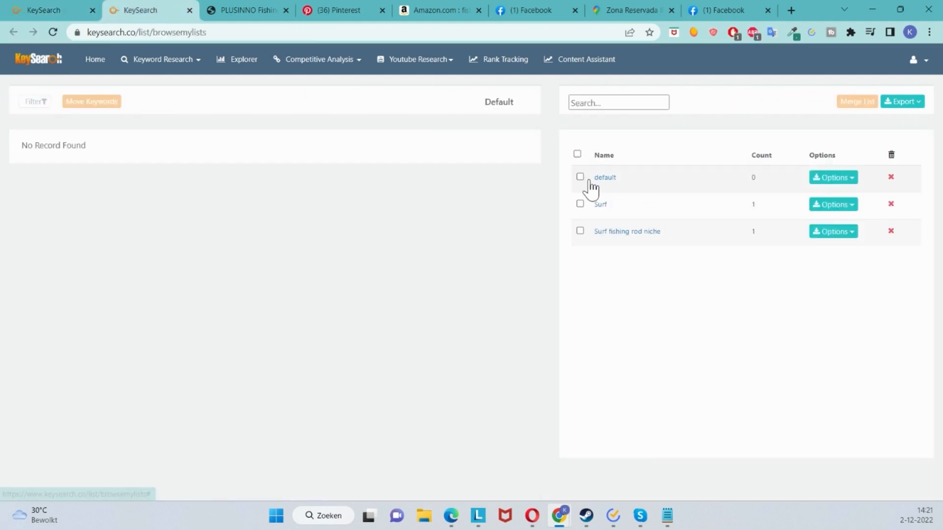
left_click(615, 231)
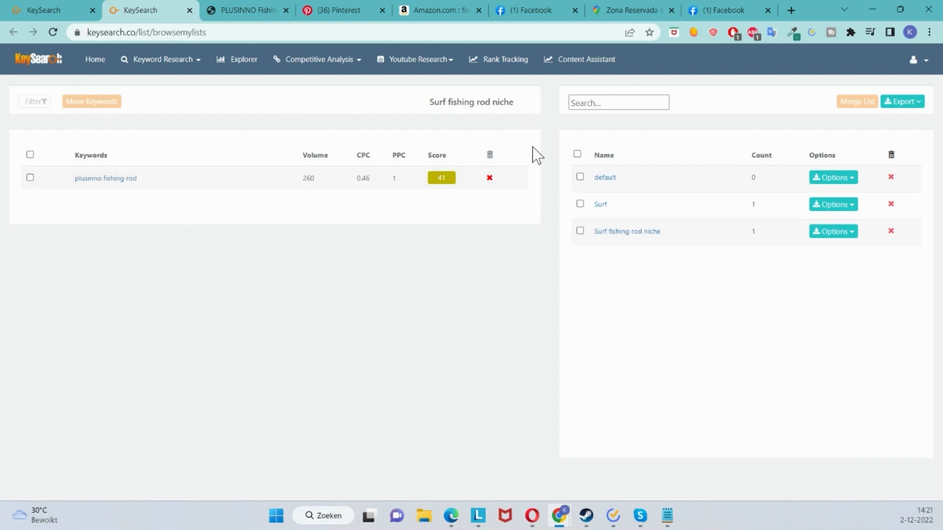
left_click(21, 2)
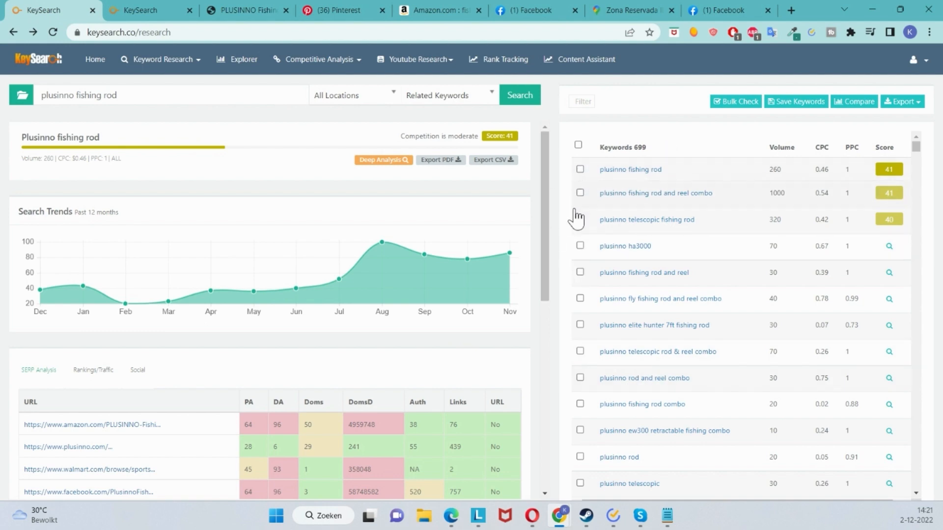
Bulk-check the six related keywords from "plusinno ha3000" through "plusinno rod and reel combo"
left_click(580, 245)
left_click(580, 272)
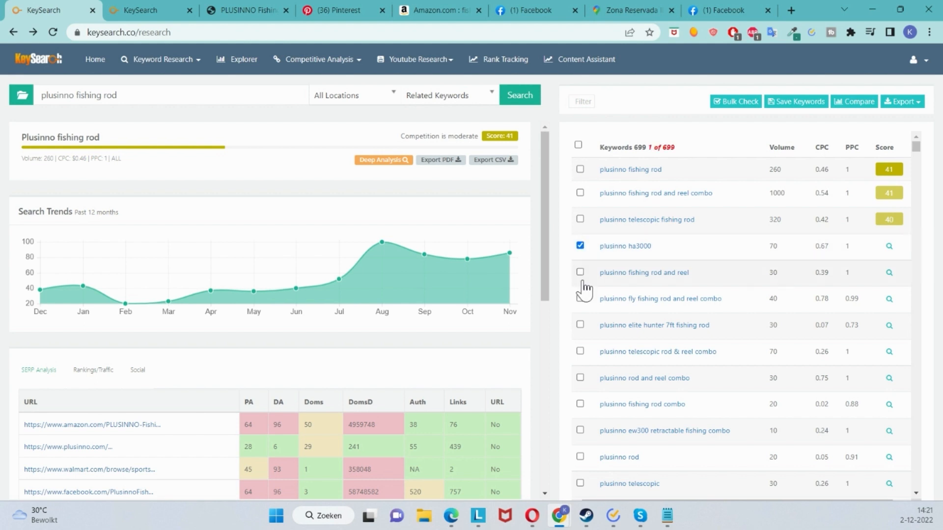
left_click(580, 298)
left_click(580, 325)
left_click(580, 377)
left_click(580, 351)
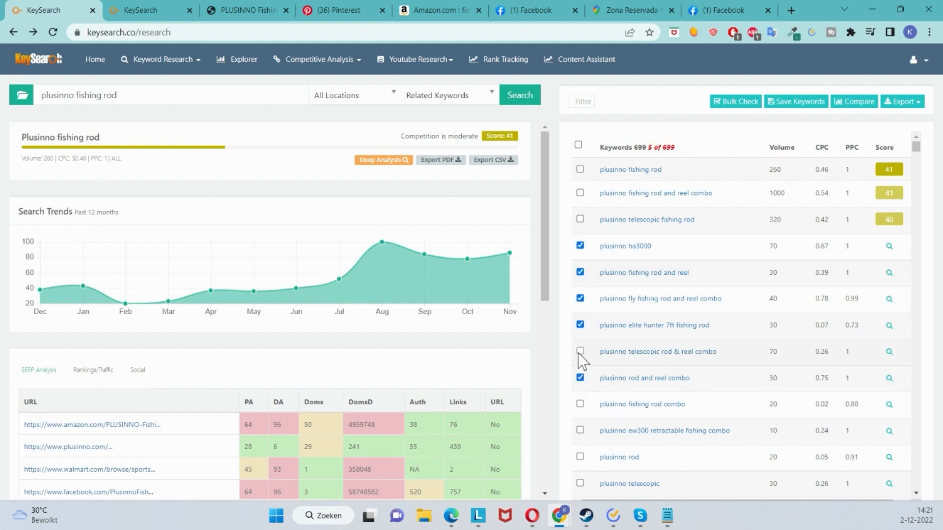
left_click(733, 103)
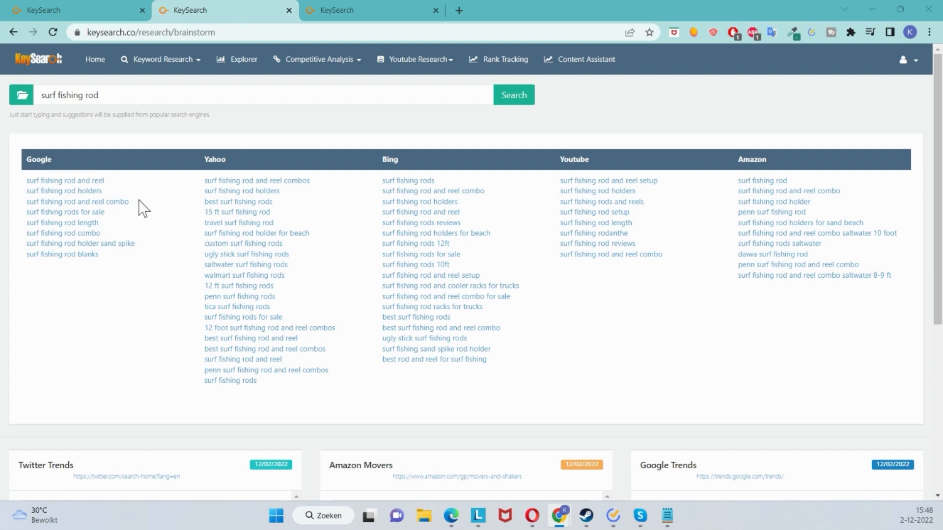
Look over the Brainstorm suggestions for "surf fishing rod", and research the Yahoo suggestion "travel surf fishing rod"
left_click(195, 62)
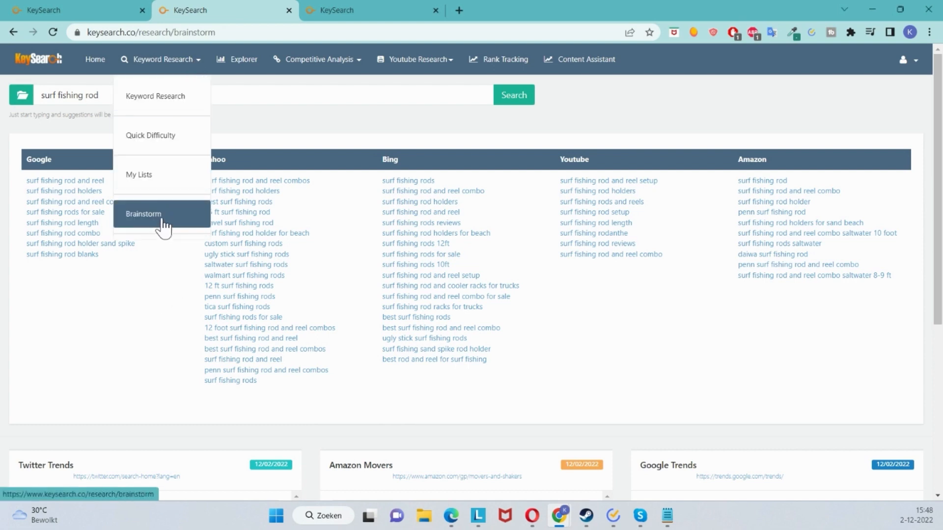
left_click(160, 339)
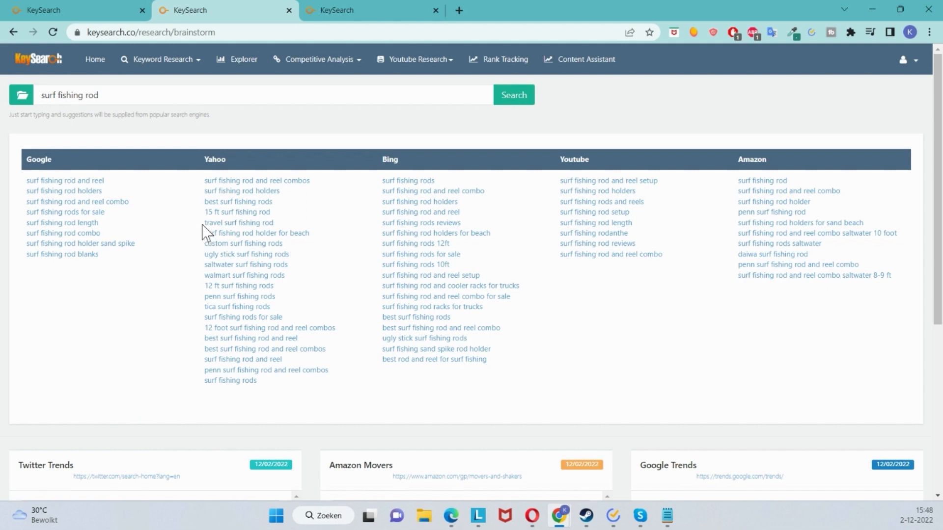
left_click(239, 224)
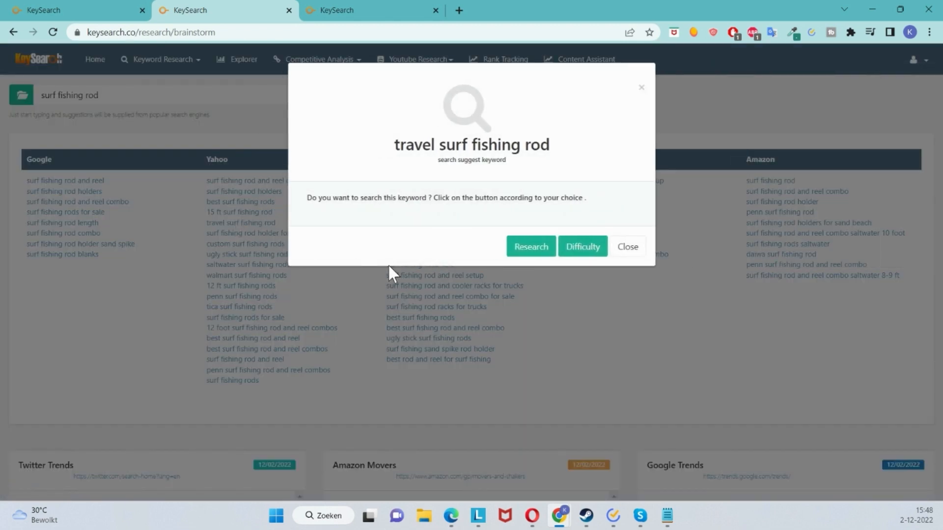
left_click(511, 251)
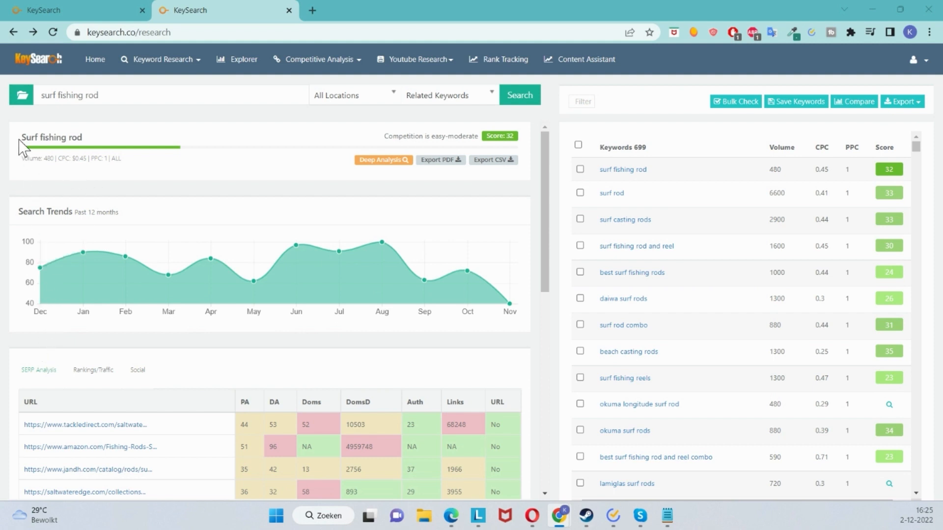
Open the surffishingsocalsd.com article from the "surf fishing rod" SERP analysis, copy its address, and return to Keysearch
scroll(60, 344, "down", 5)
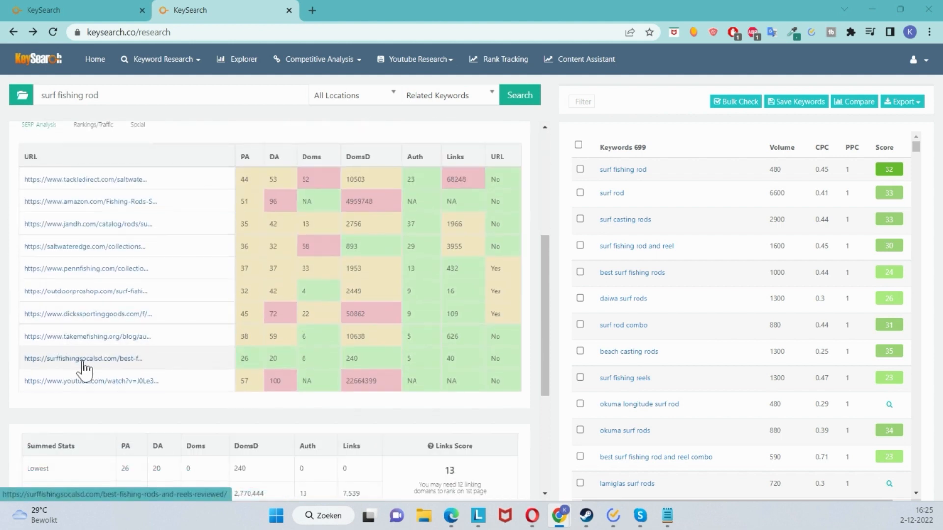
left_click(126, 361)
left_click(176, 38)
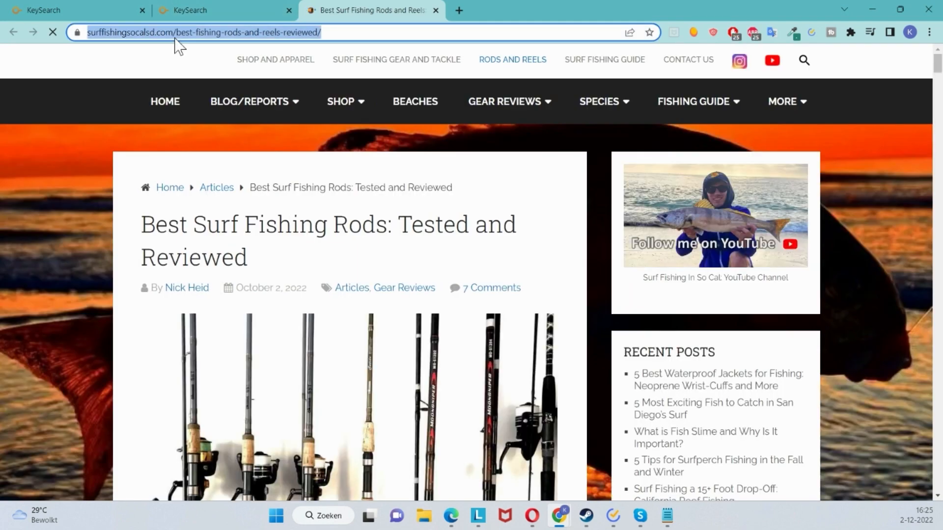
left_click(210, 3)
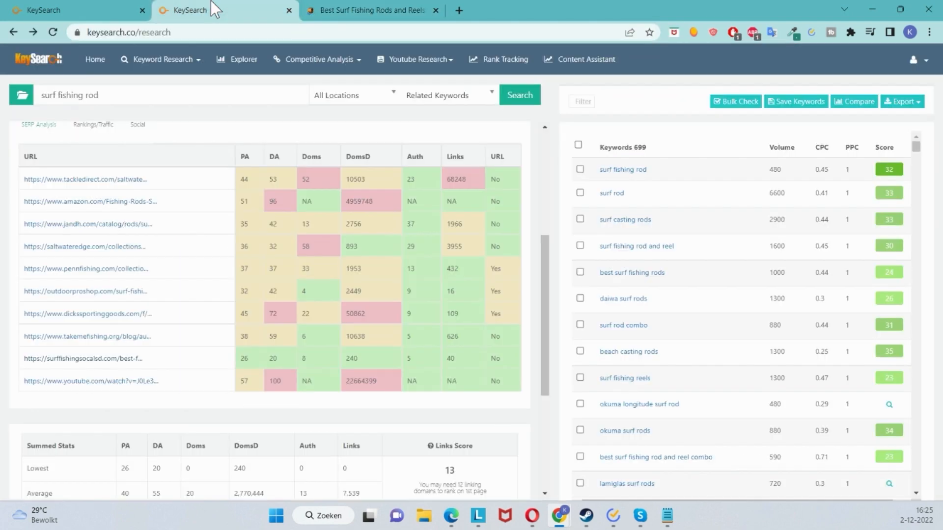
left_click(224, 59)
left_click_drag(494, 10, 386, 4)
triple_click(179, 92)
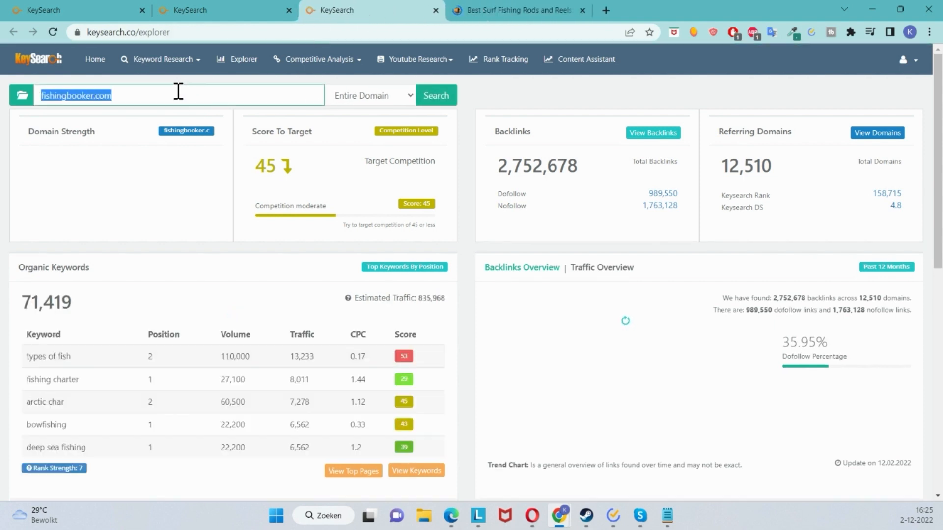
type("https://surffishingsocalsd.com/best-fishing-rods-and-reels-review/")
key("Return")
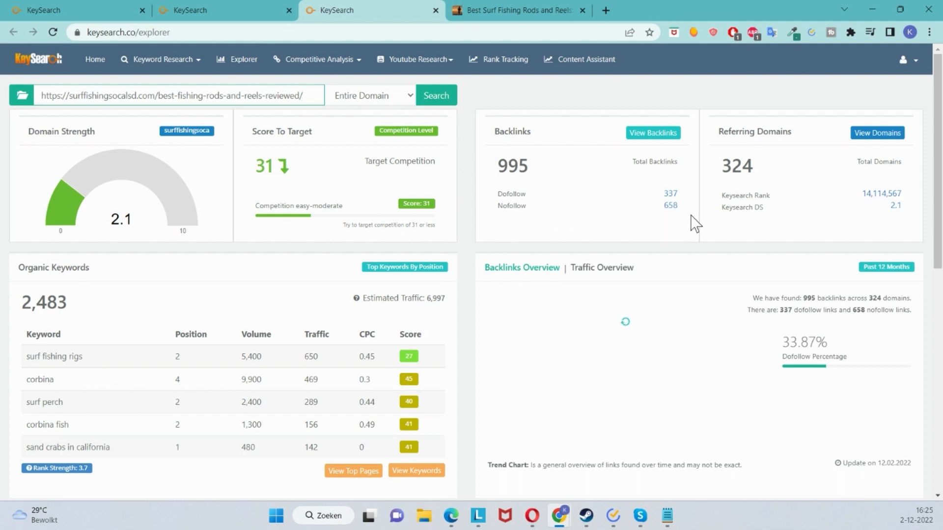
mouse_move(755, 201)
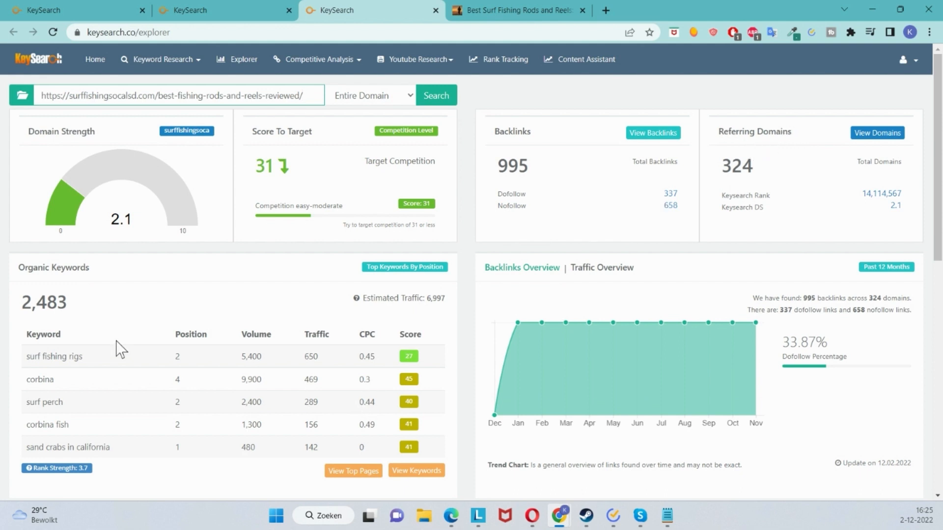
scroll(147, 351, "down", 1)
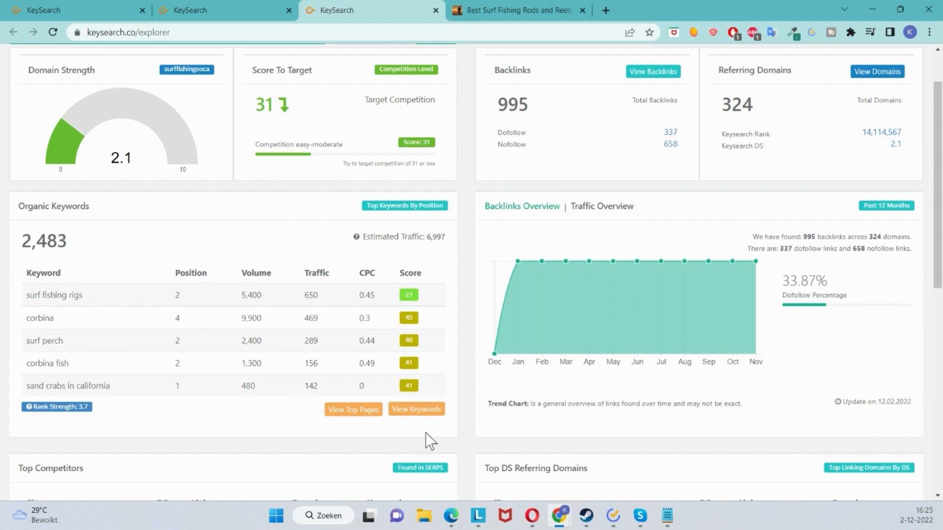
View the domain's organic keywords sorted by position, and open the full Organic Keywords page
left_click(432, 411)
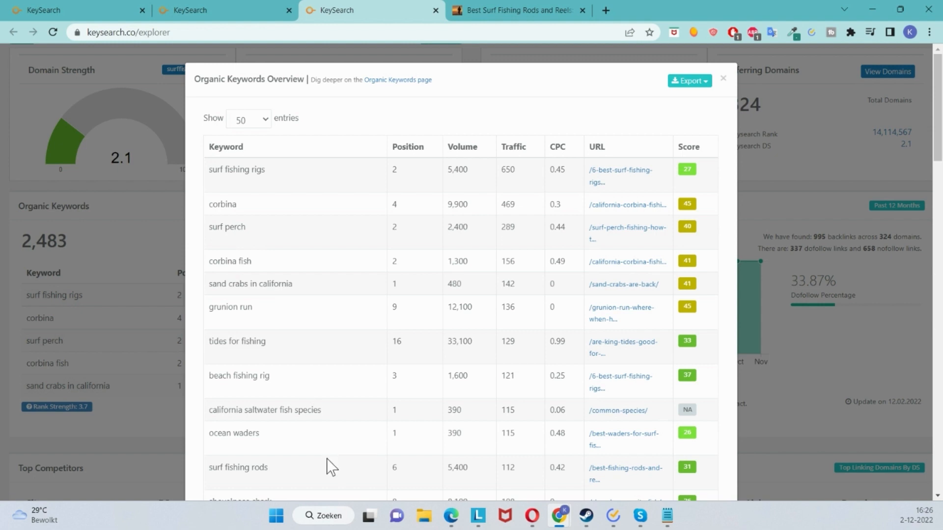
left_click(410, 152)
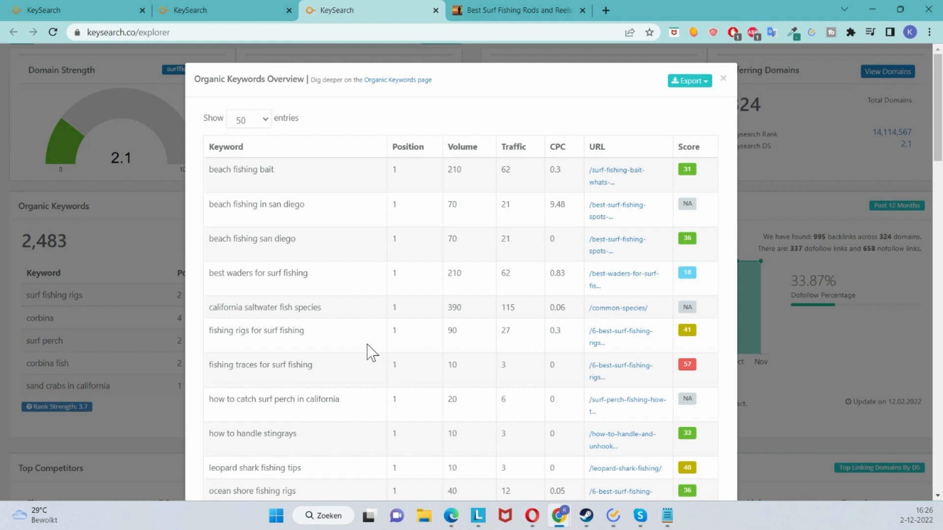
scroll(368, 350, "down", 3)
scroll(370, 352, "up", 3)
left_click(391, 82)
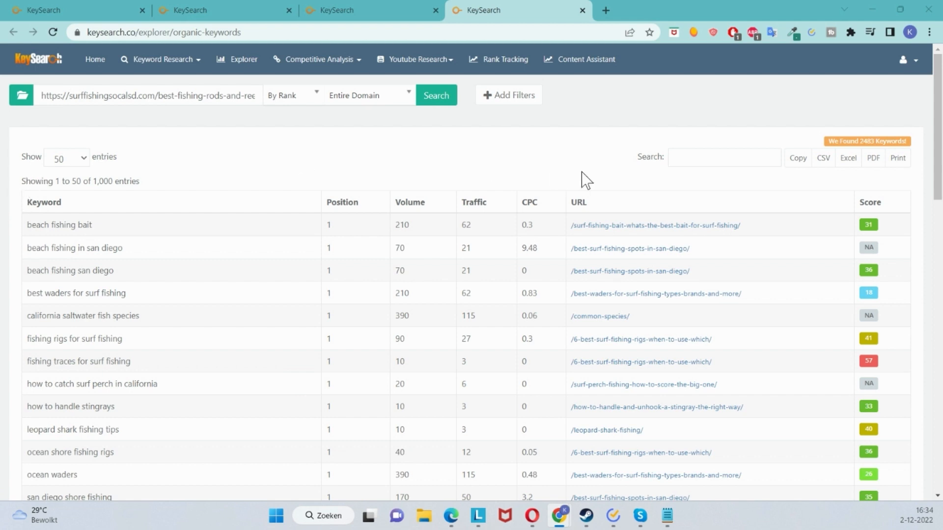
Filter the organic keywords to rank 1 to 10 and volume 300 to 1000
left_click(482, 105)
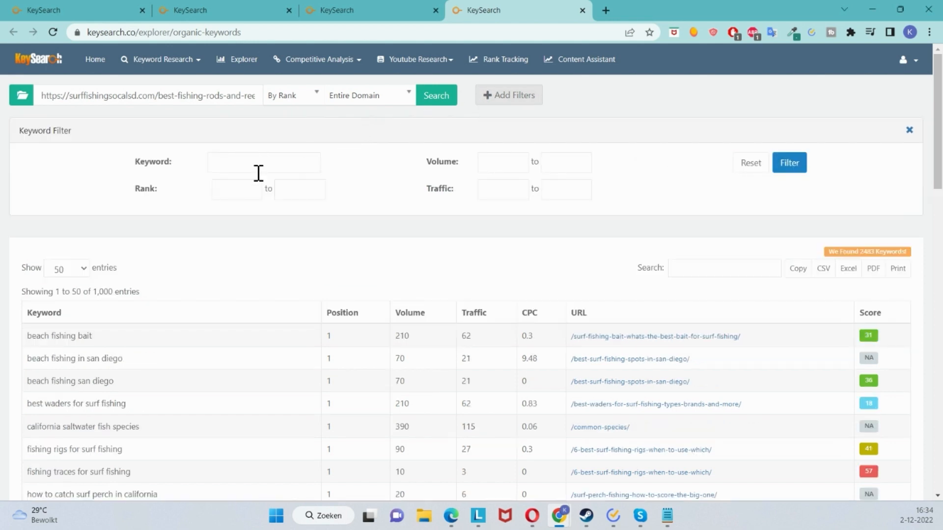
left_click(237, 190)
type("1")
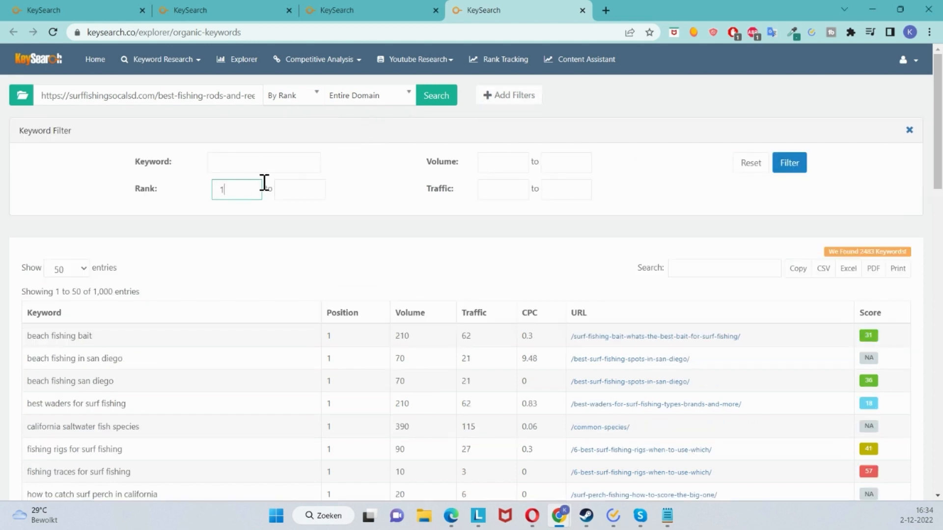
left_click(289, 188)
type("10")
left_click(516, 162)
left_click(558, 160)
type("1")
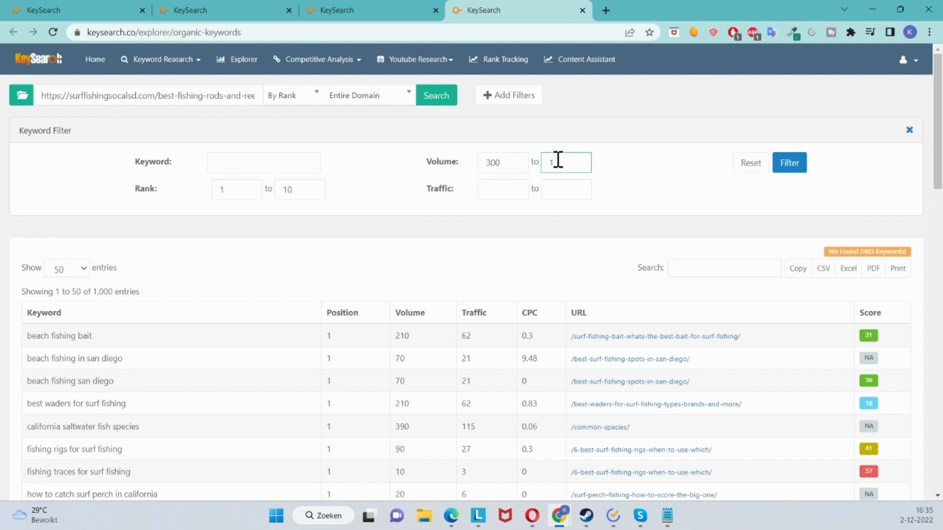
type("000")
left_click(792, 167)
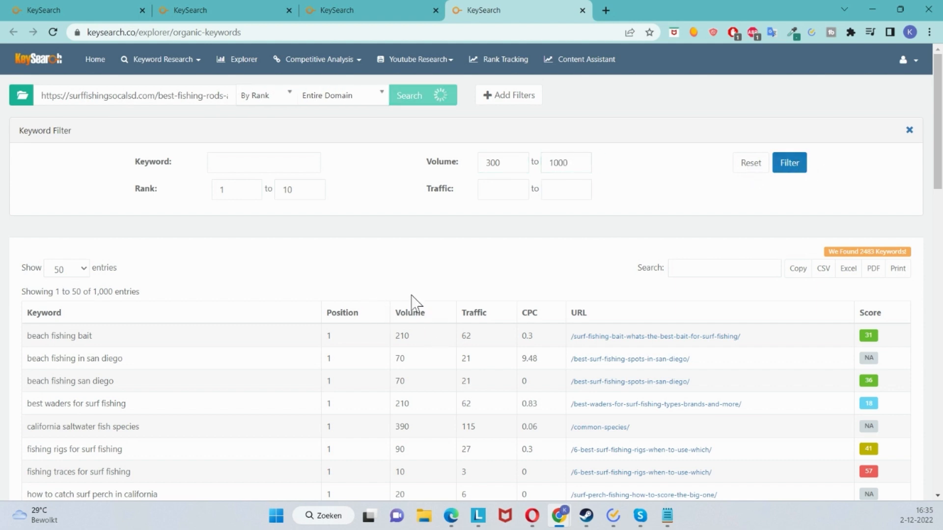
Examine the filtered keywords' positions, volumes and scores, highlighting "best lure for surf fishing"
scroll(435, 297, "down", 1)
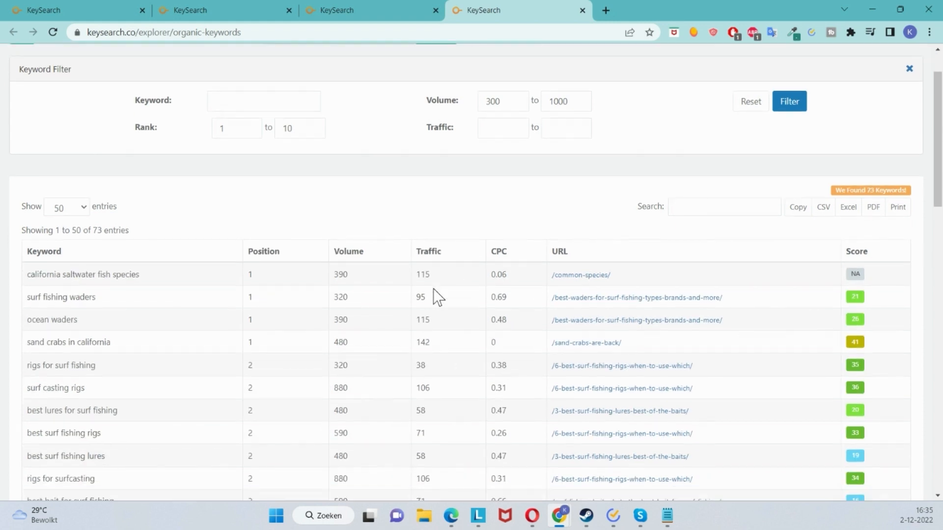
scroll(427, 297, "down", 1)
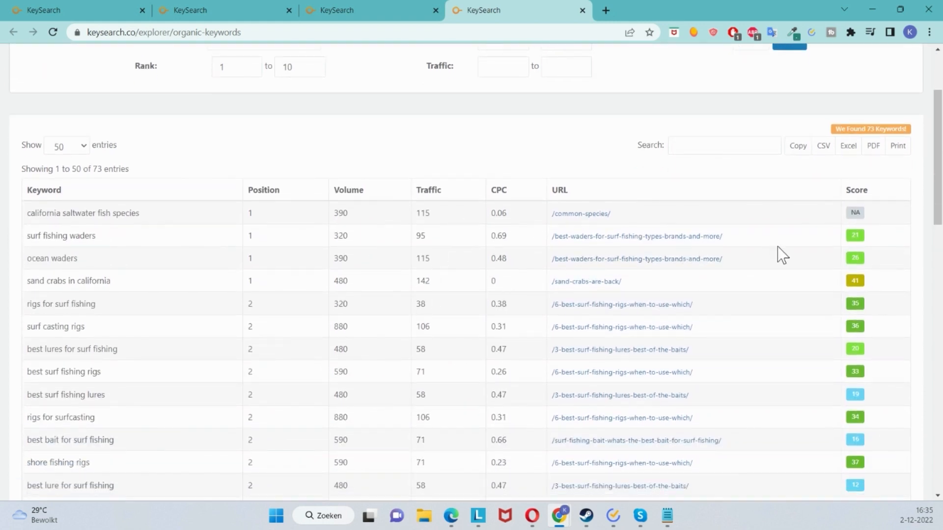
scroll(851, 317, "down", 2)
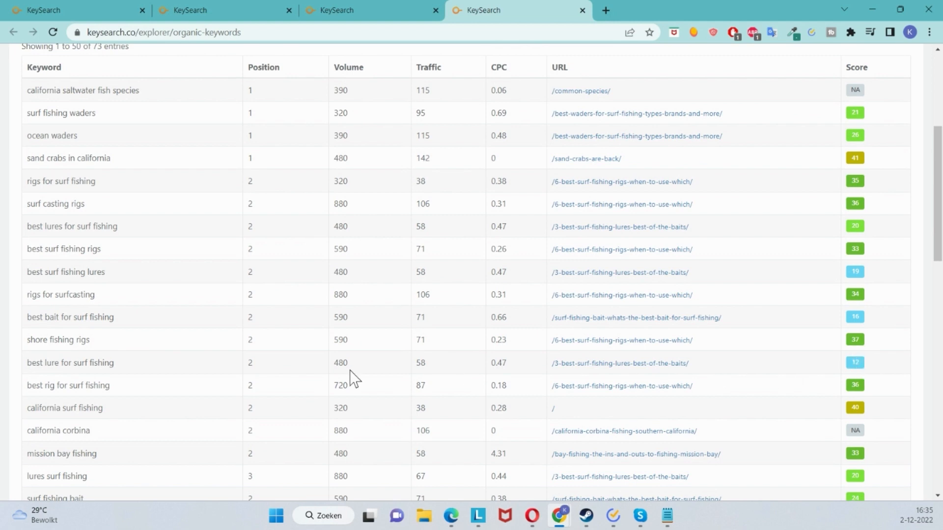
left_click_drag(52, 363, 217, 366)
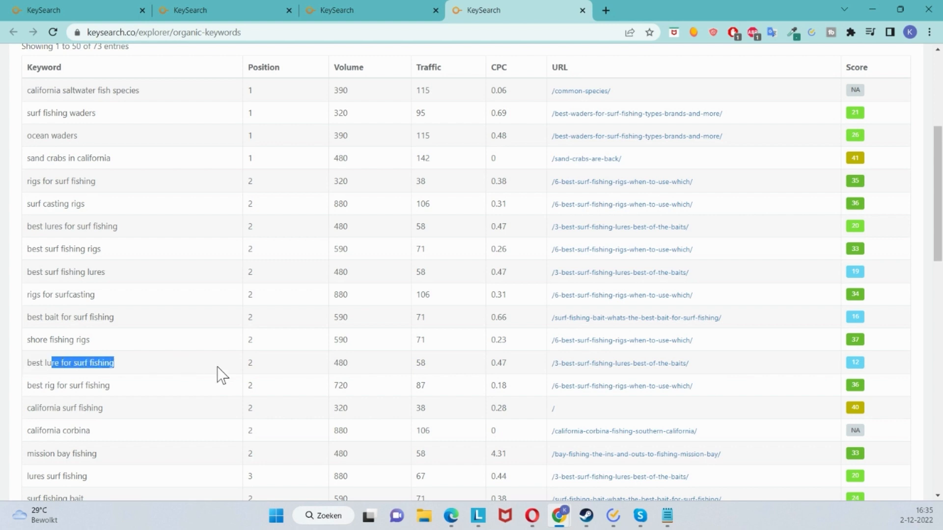
triple_click(91, 364)
scroll(93, 378, "up", 1)
scroll(93, 378, "up", 2)
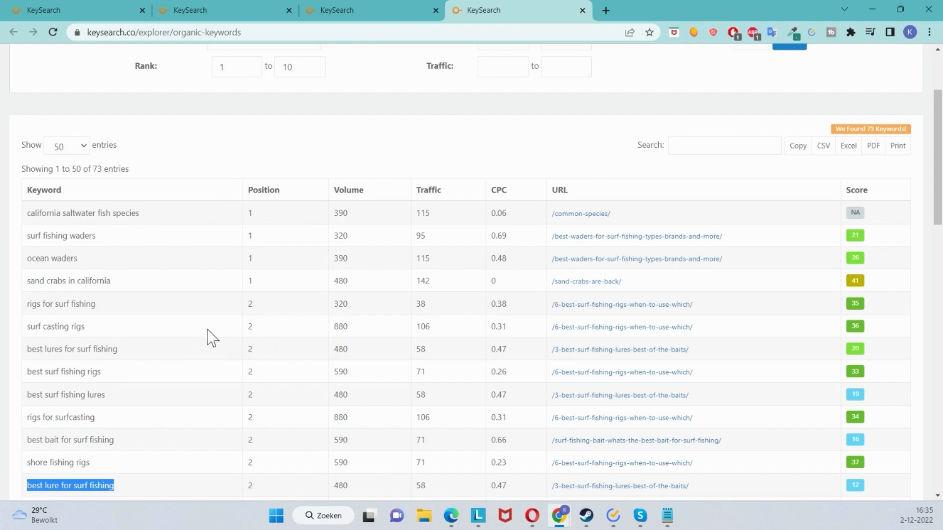
scroll(219, 332, "down", 10)
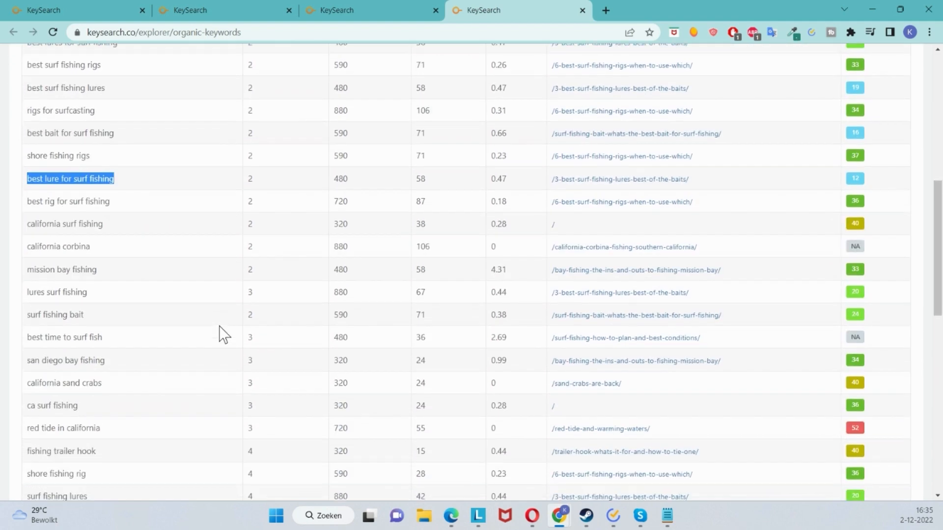
scroll(219, 334, "up", 12)
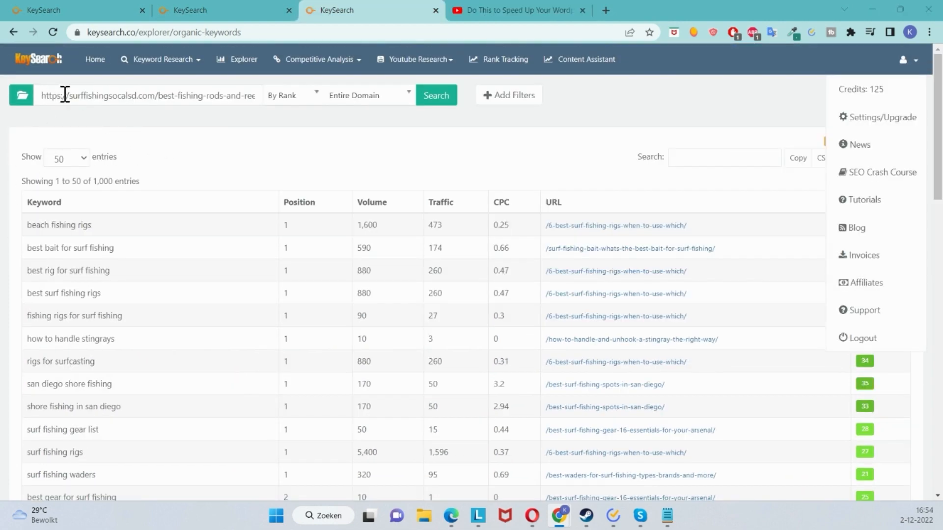
Open the backlinks of surffishingsocalsd.com from its Explorer overview and look through the linking pages
left_click(248, 67)
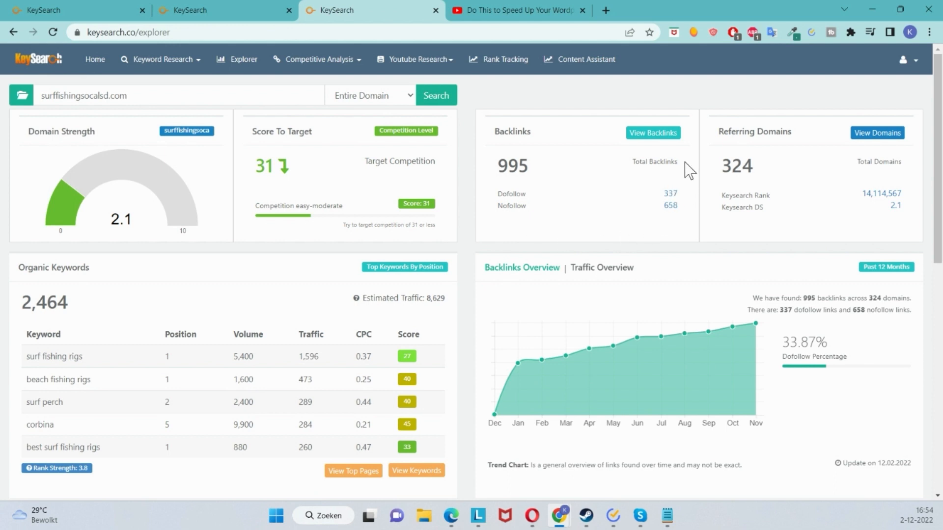
left_click(663, 140)
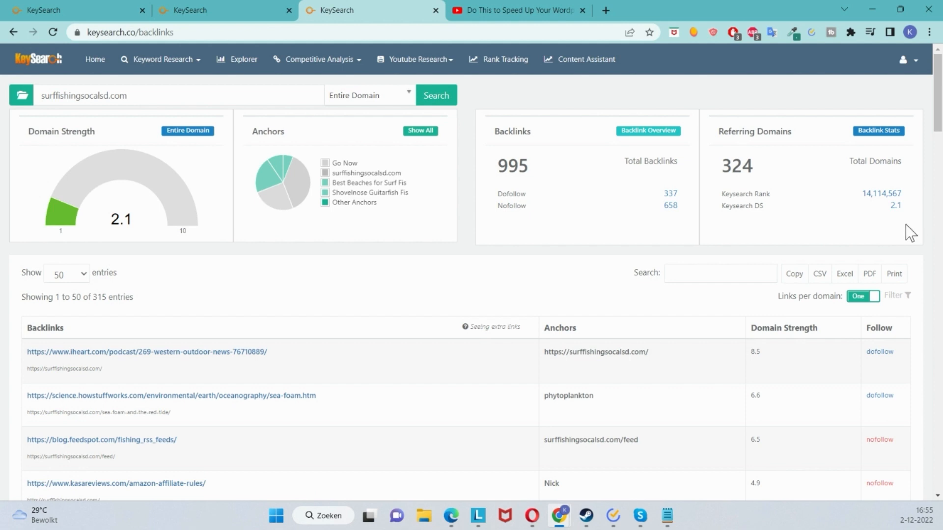
scroll(909, 229, "down", 3)
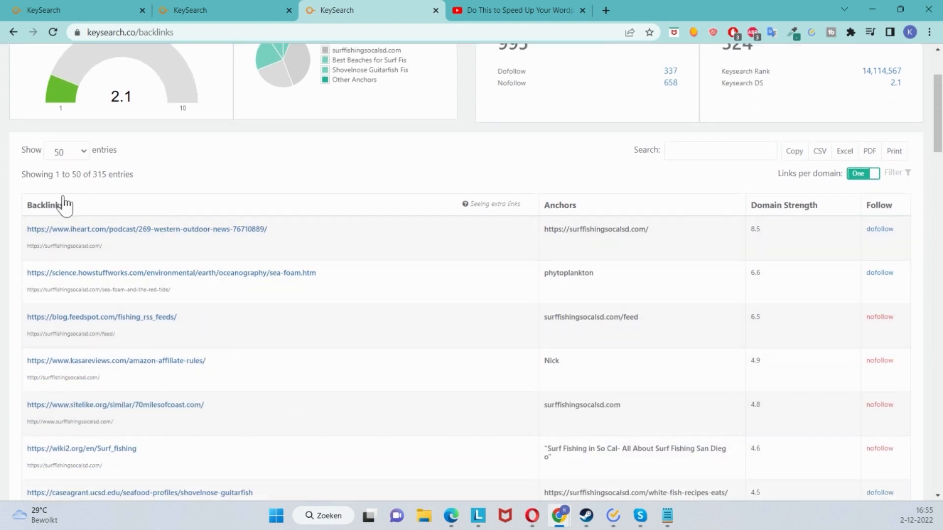
Filter the surffishingsocalsd.com backlinks to a domain strength of at least 3 and look through the matching links
scroll(45, 368, "down", 5)
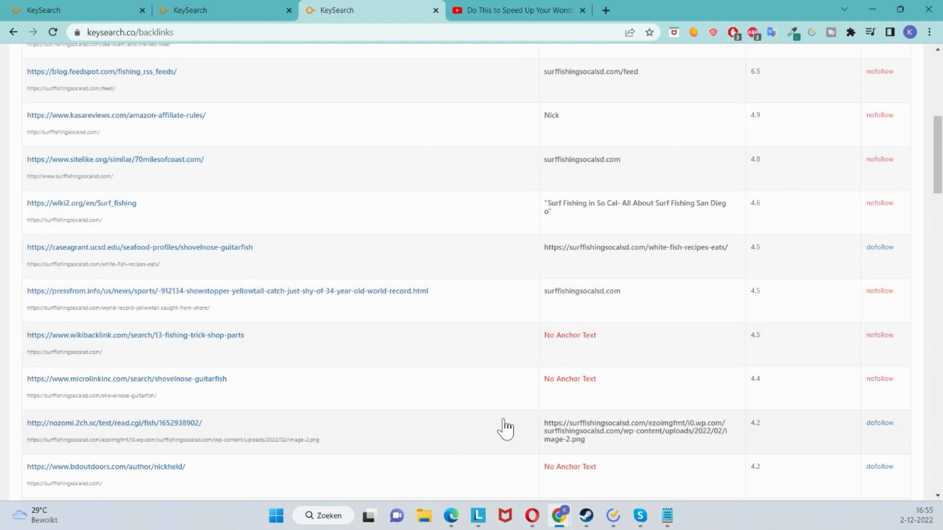
scroll(505, 428, "up", 8)
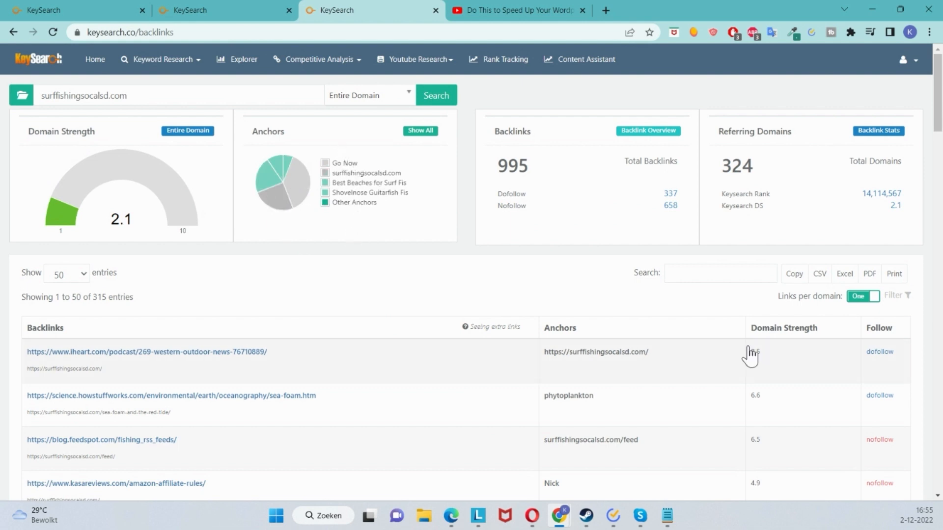
left_click(899, 296)
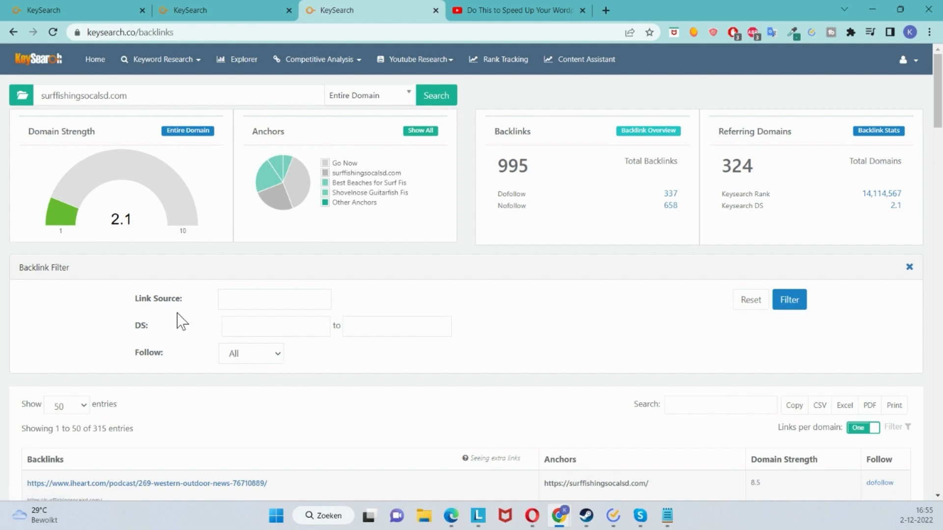
left_click(275, 327)
type("3")
left_click(789, 300)
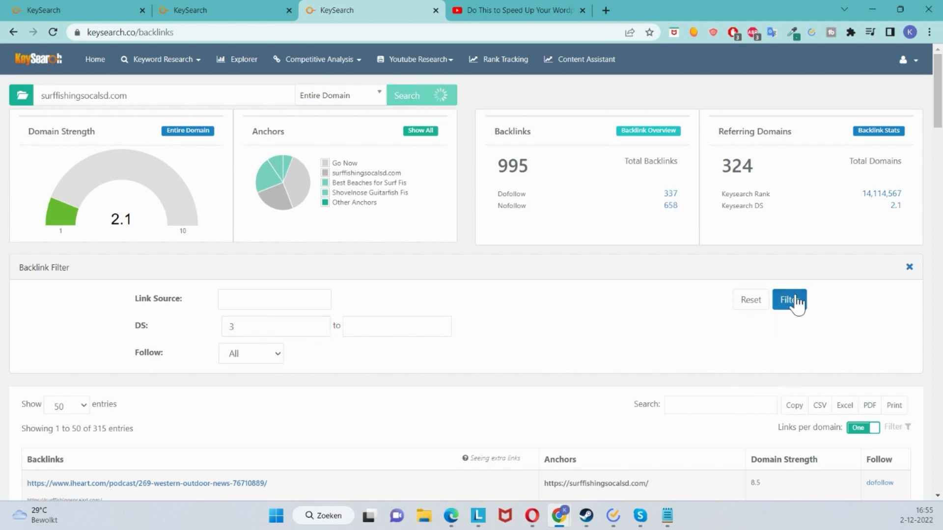
scroll(405, 334, "down", 1)
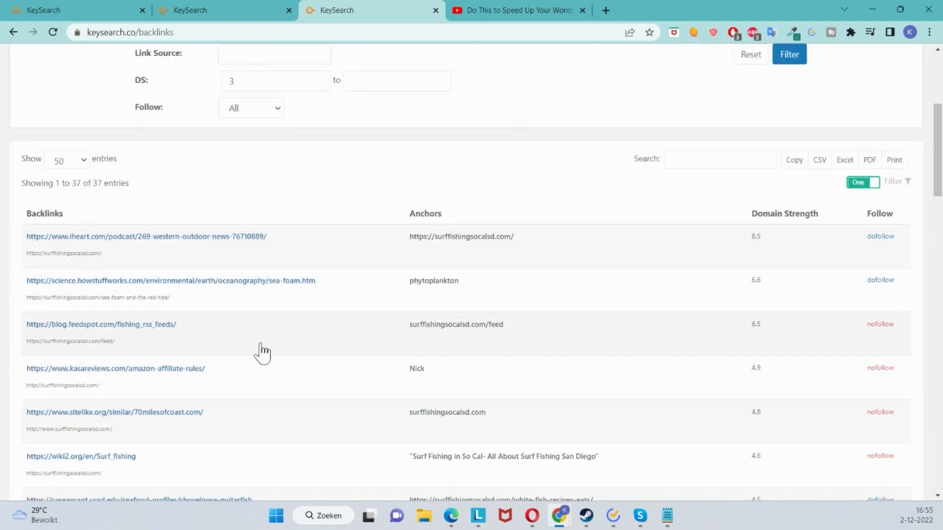
scroll(261, 353, "up", 1)
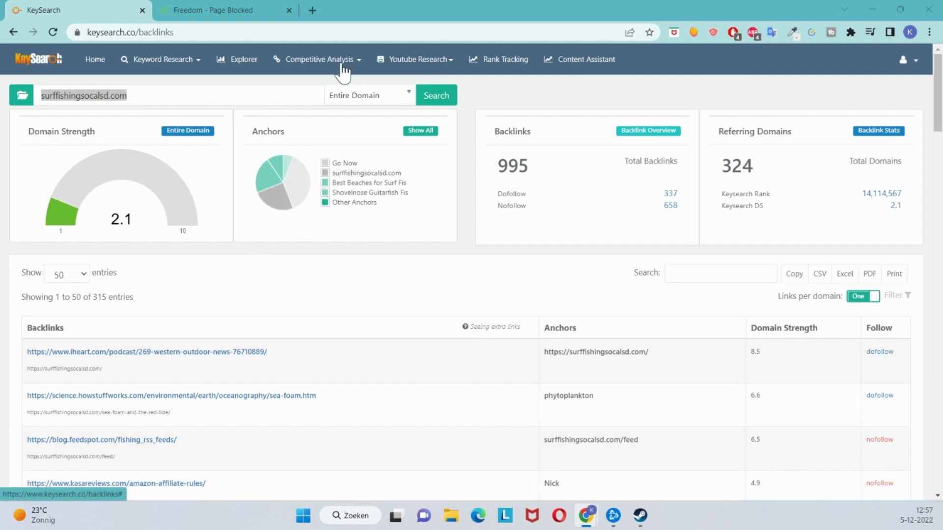
Open the competitor gap analysis and enter surffishingsocalsd.com as the target that doesn't rank for the keywords
mouse_move(342, 69)
left_click(314, 166)
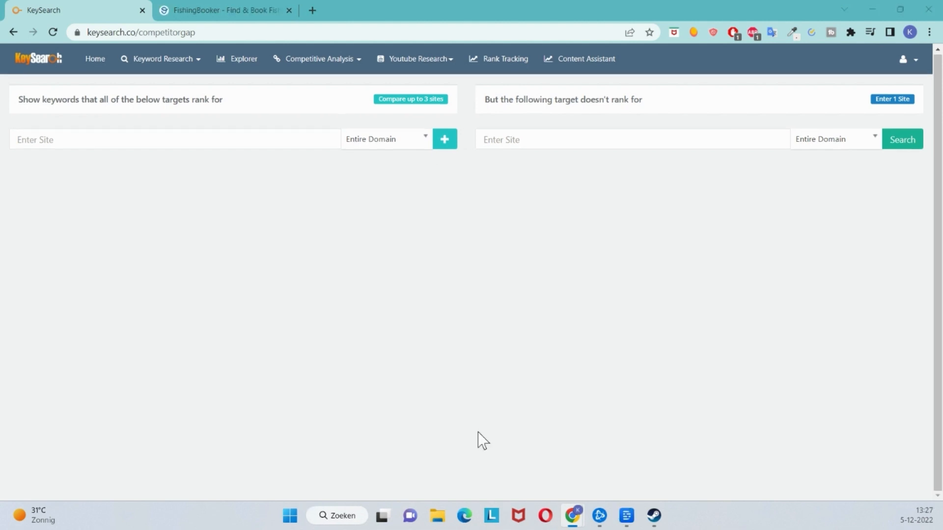
left_click(506, 141)
type("surffishingsocalsd.com")
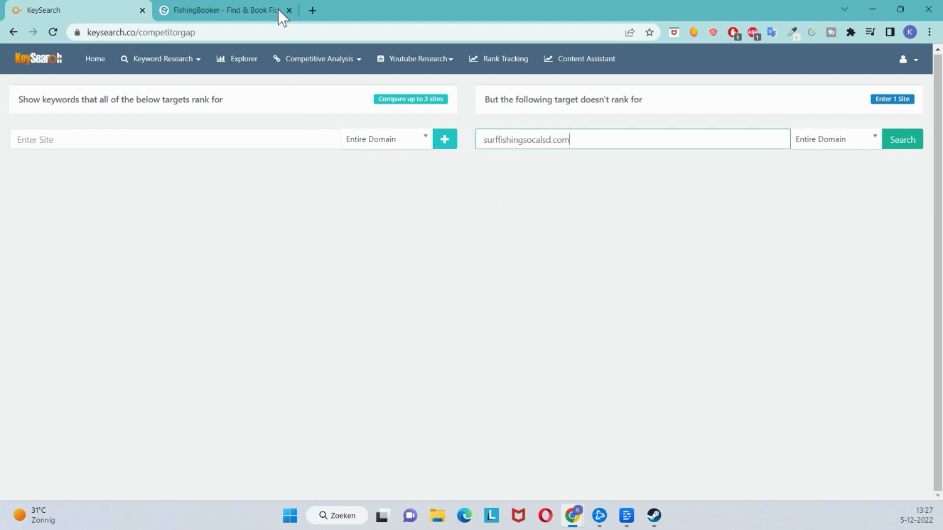
Add the copied fishingbooker.com address as the ranking site, run the gap search and look through the resulting keywords
left_click(255, 10)
left_click(141, 33)
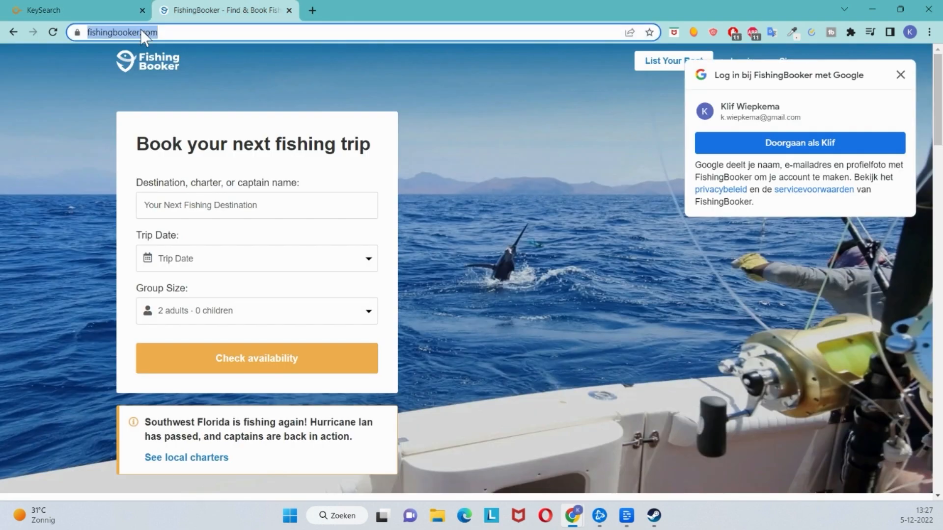
key("ctrl+c")
left_click(74, 10)
left_click(314, 140)
key("ctrl+v")
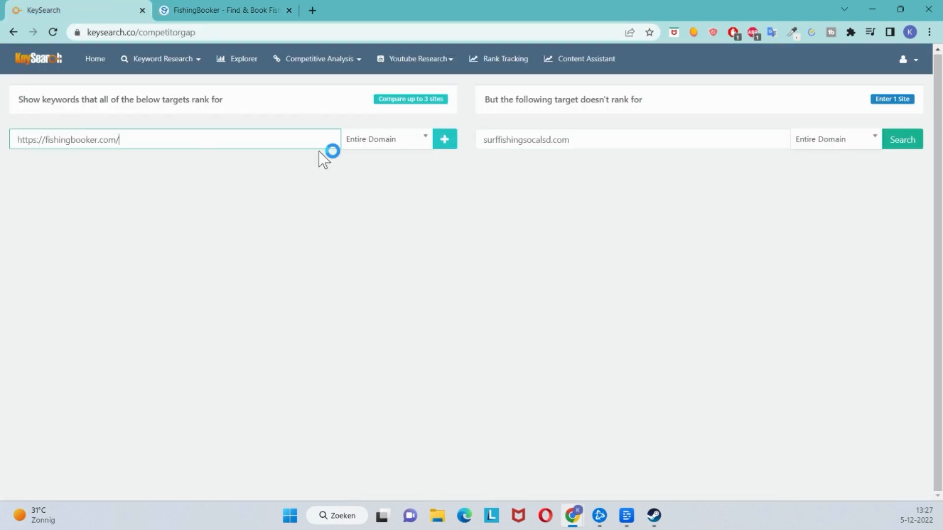
left_click(905, 145)
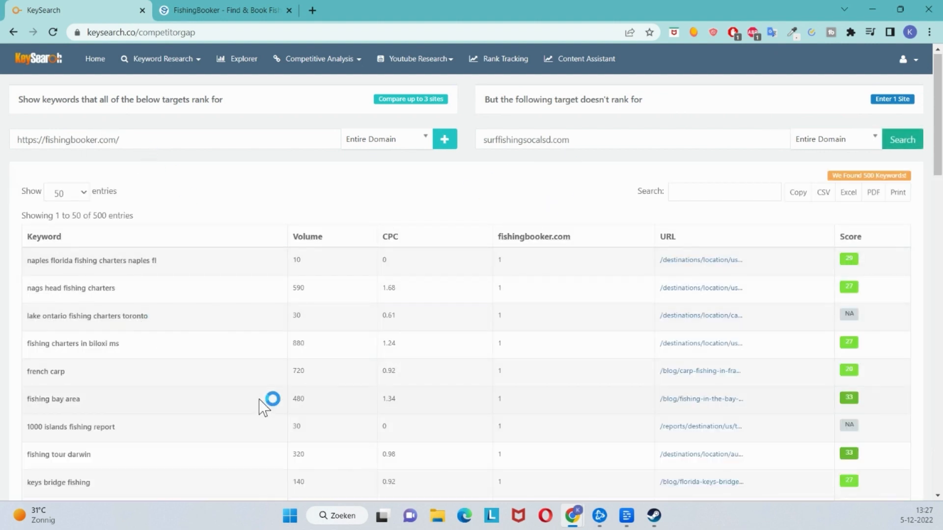
scroll(258, 400, "down", 5)
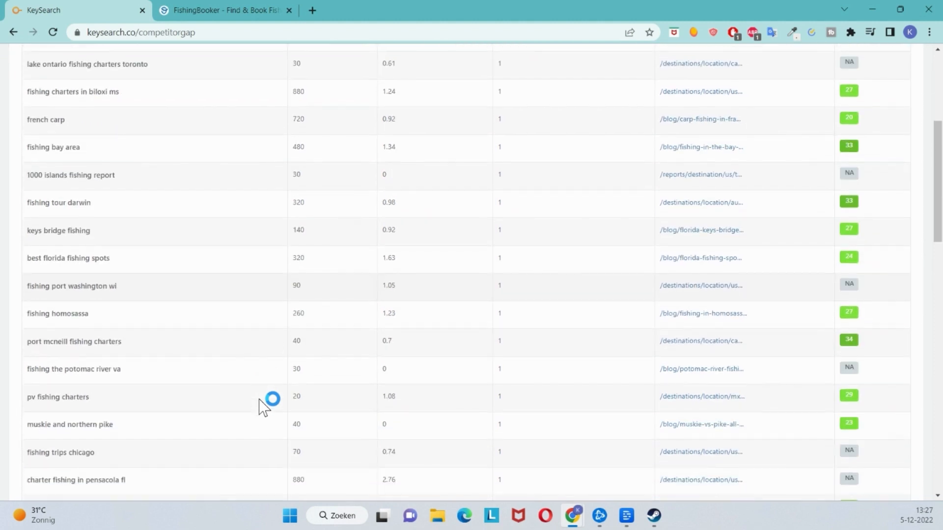
scroll(258, 399, "down", 1)
scroll(258, 399, "down", 2)
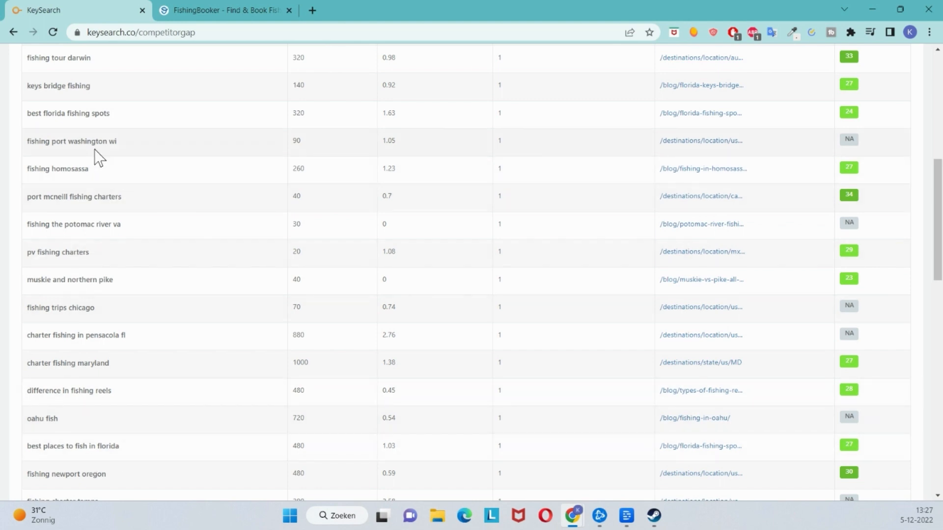
scroll(95, 149, "up", 5)
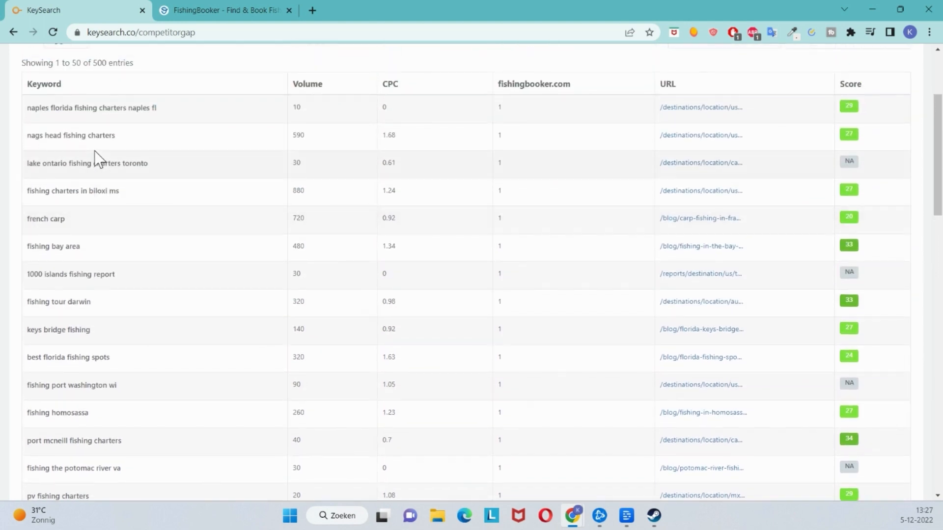
scroll(94, 151, "up", 3)
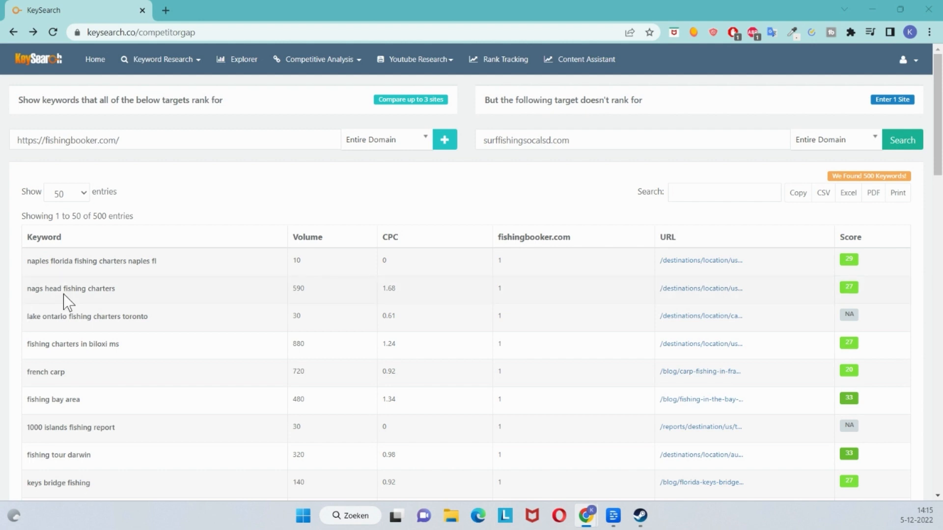
Open YouTube Research in a separate tab and review the trend, ranking videos and related keywords for "surf fishing florida"
left_click(448, 65)
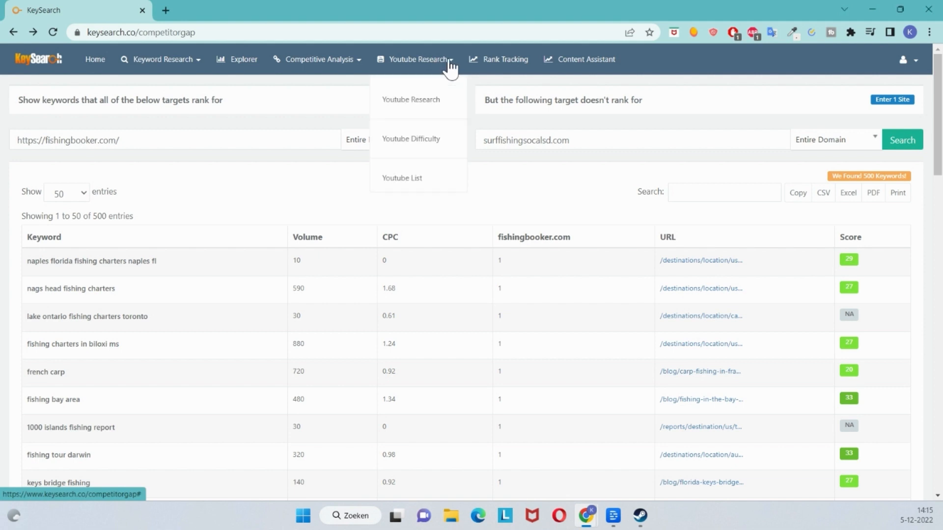
middle_click(392, 102)
left_click(194, 10)
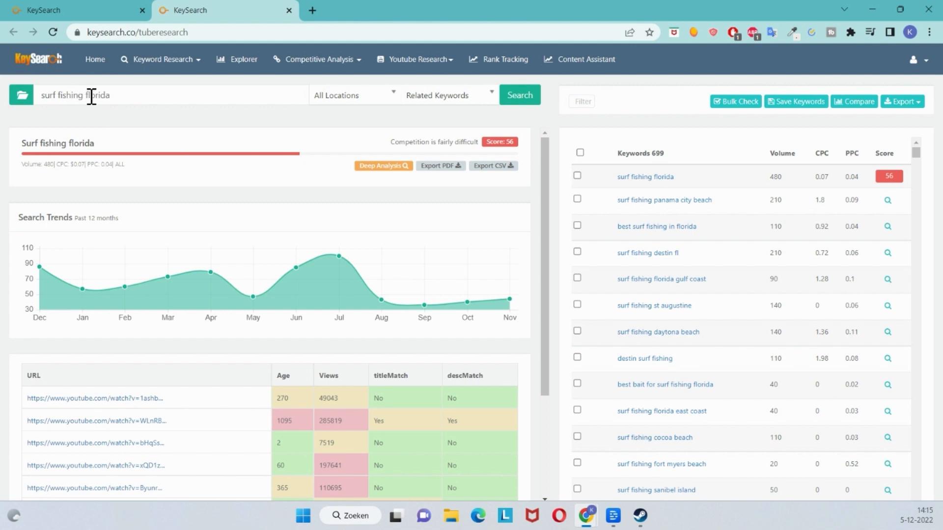
scroll(231, 339, "down", 2)
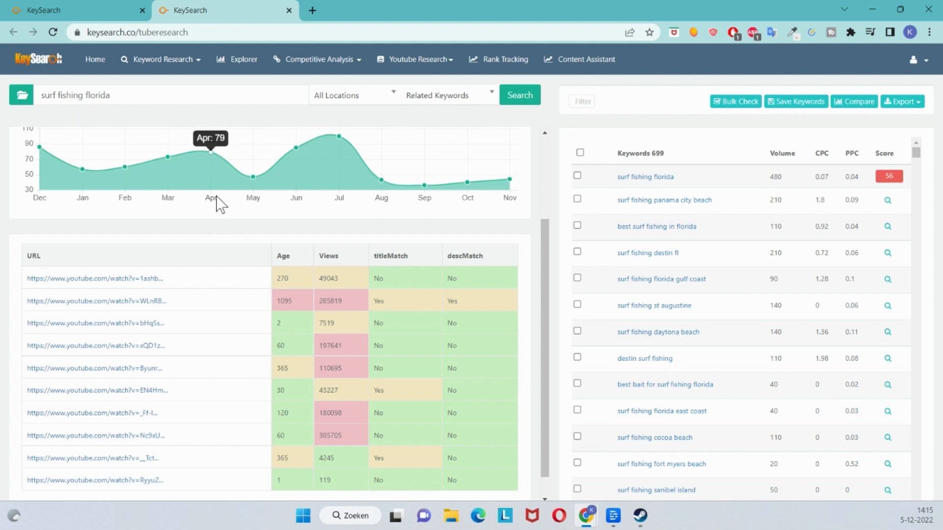
scroll(216, 206, "up", 2)
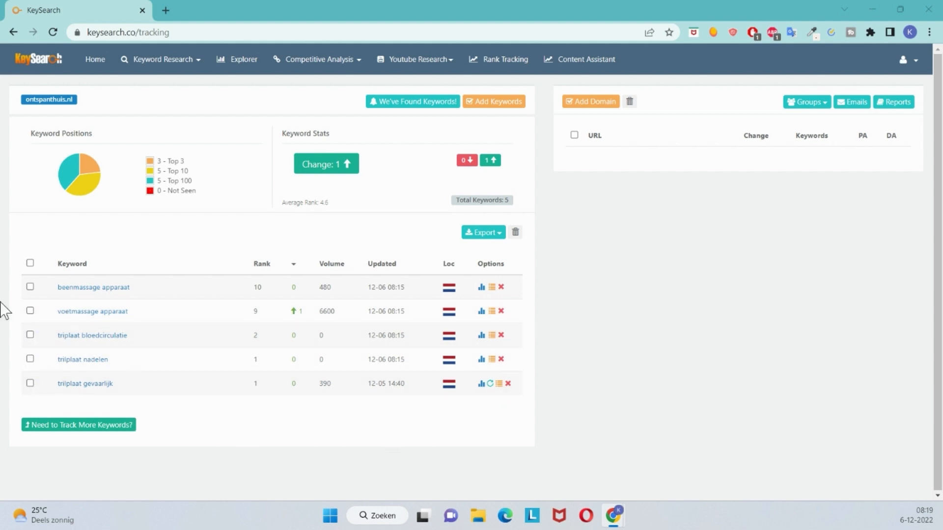
View the rank history graph of the tracked keyword "voetmassage apparaat" and its date range options
left_click(97, 313)
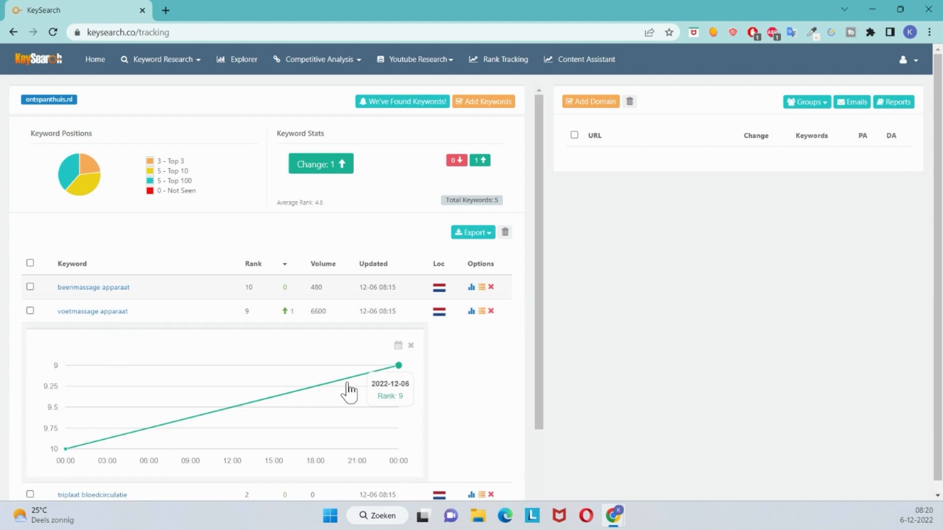
left_click(399, 344)
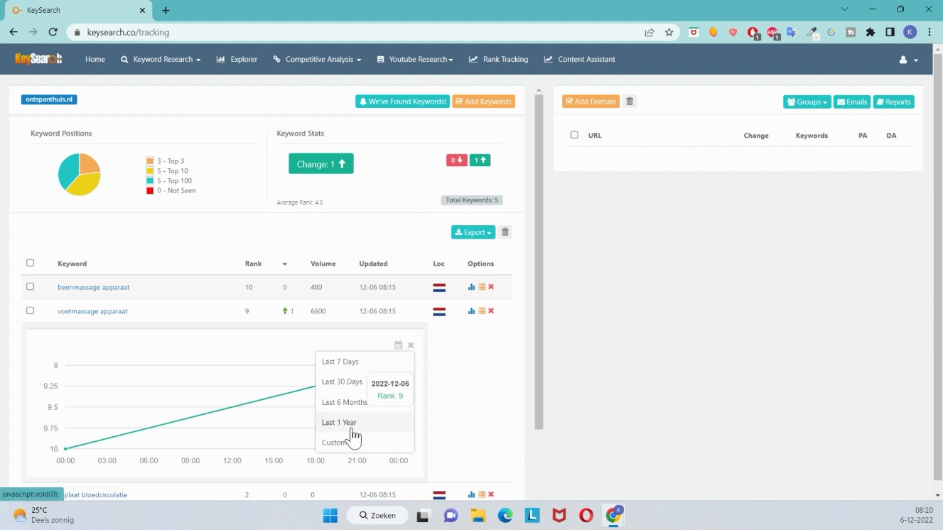
left_click(300, 320)
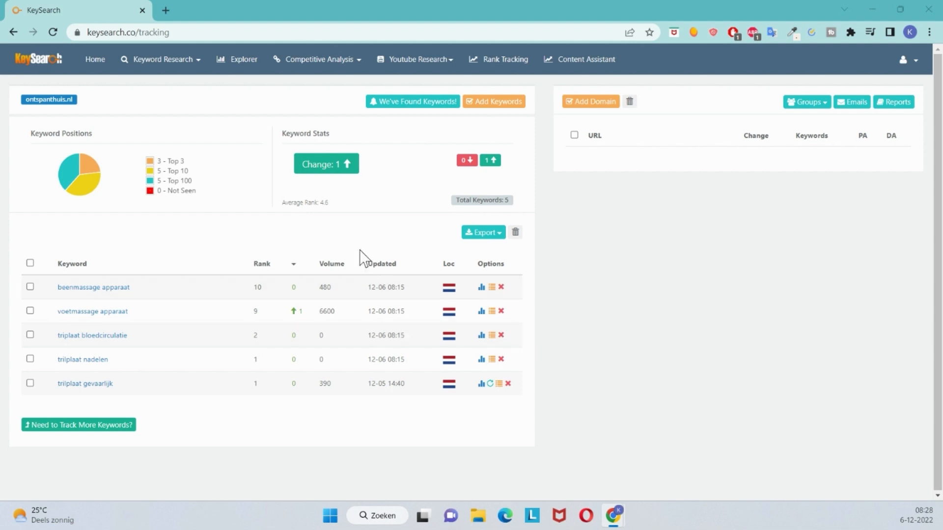
Look through the suggested keywords that ontspanthuis.nl already ranks for, and close the list without adding any
left_click(414, 103)
scroll(341, 271, "down", 2)
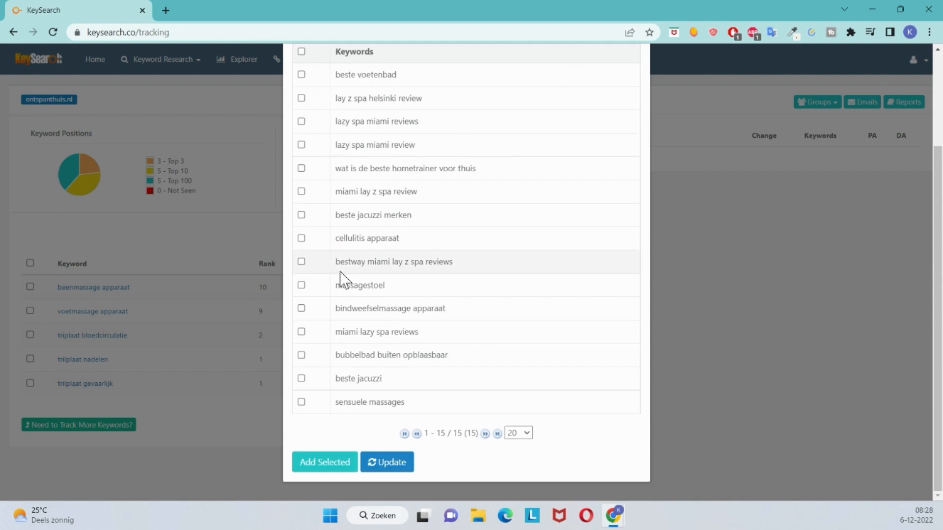
scroll(341, 275, "up", 2)
scroll(341, 275, "down", 1)
scroll(340, 272, "up", 2)
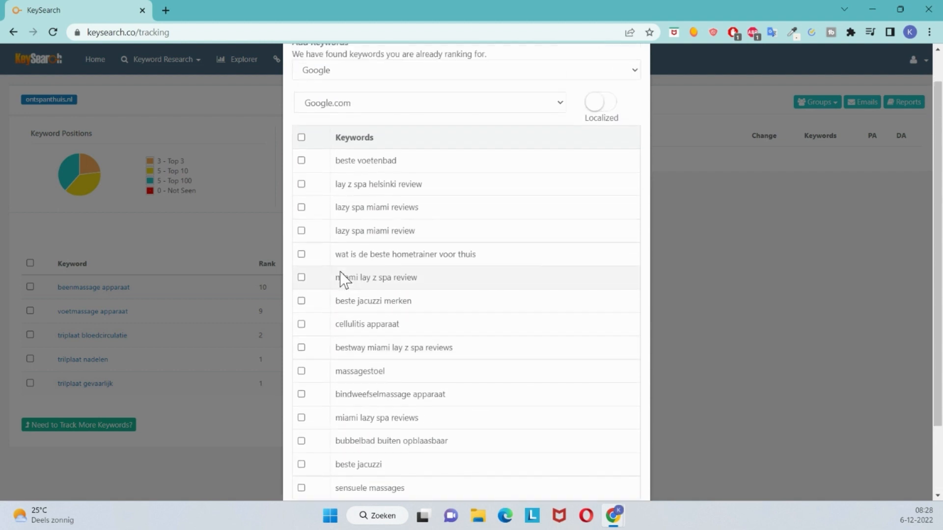
scroll(334, 294, "down", 2)
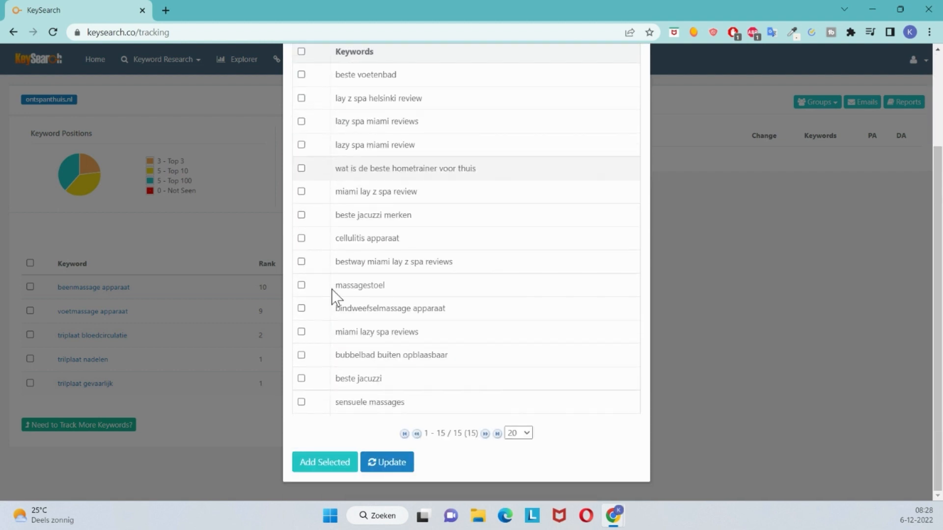
scroll(319, 246, "up", 2)
scroll(314, 221, "down", 2)
scroll(333, 154, "up", 2)
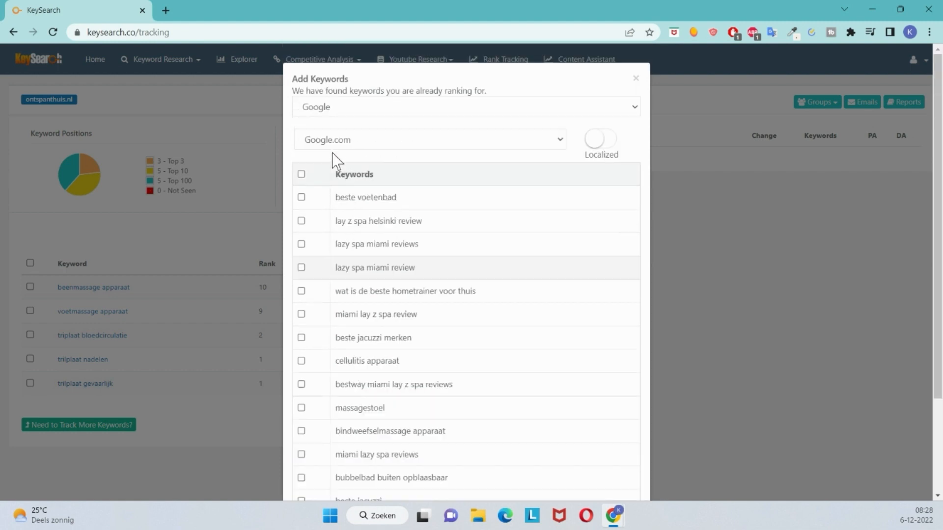
left_click(635, 80)
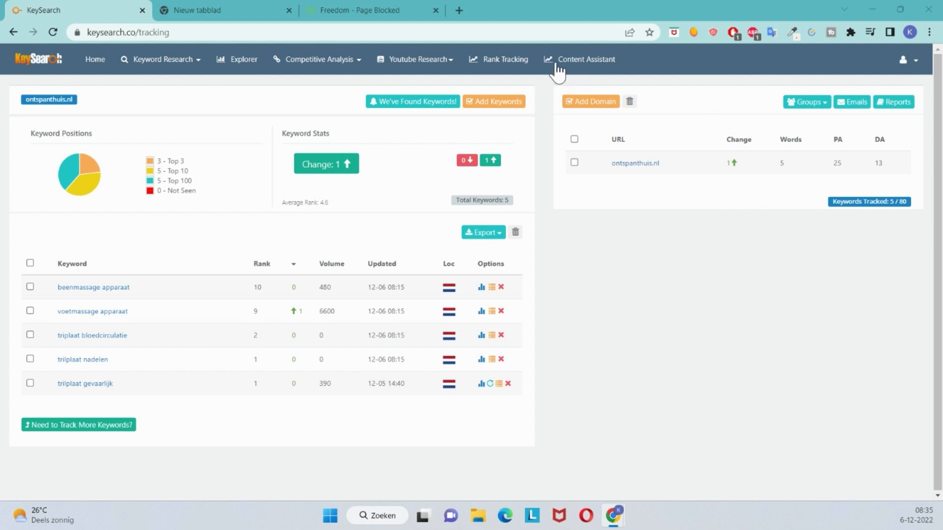
Open the Content Assistant and examine the recommended must words for "best surf fishing rod" in the United States
left_click(577, 60)
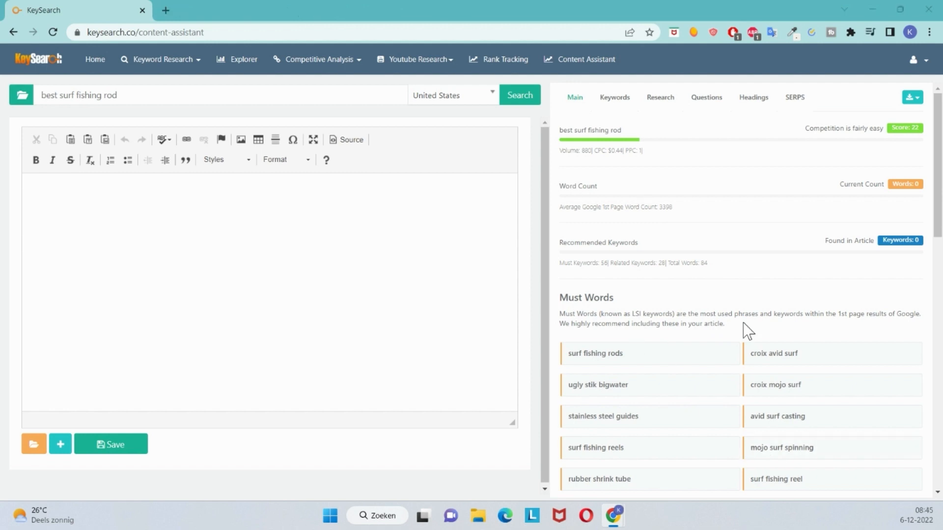
scroll(747, 330, "down", 3)
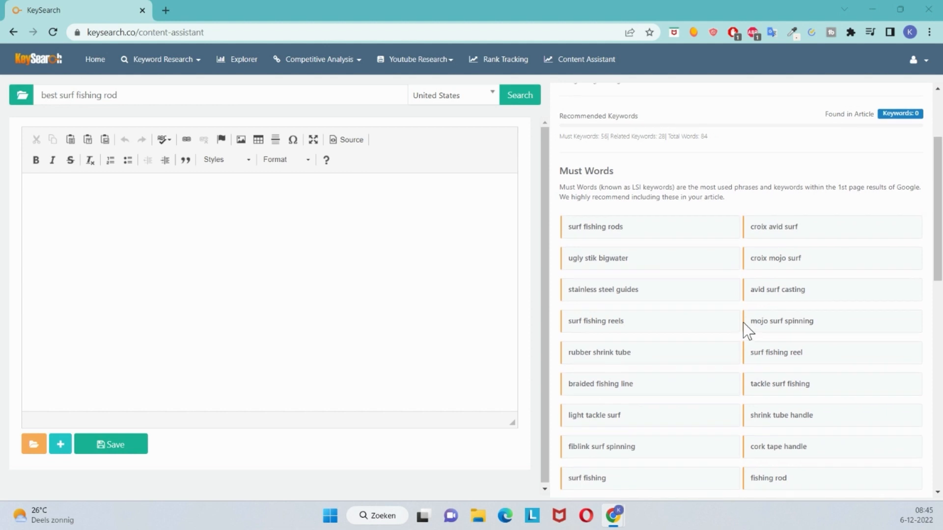
scroll(744, 324, "up", 1)
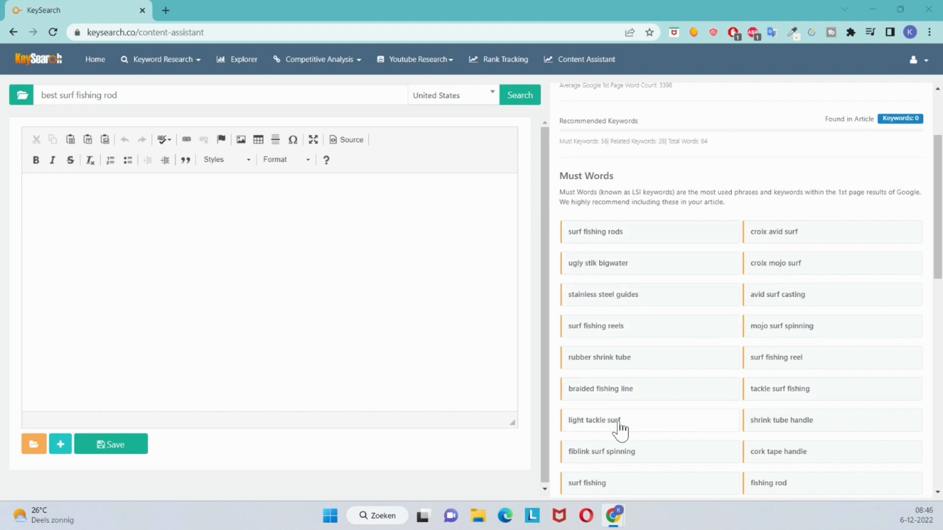
scroll(617, 431, "down", 3)
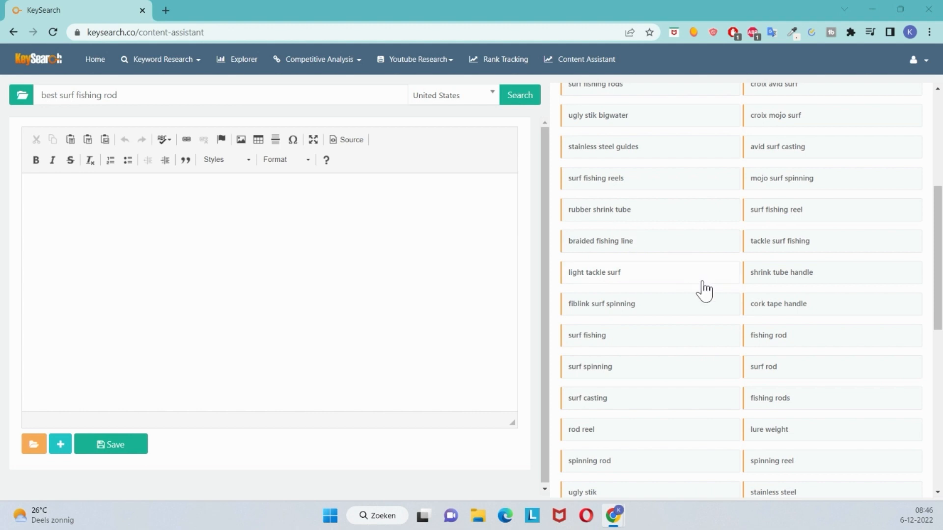
scroll(705, 291, "down", 3)
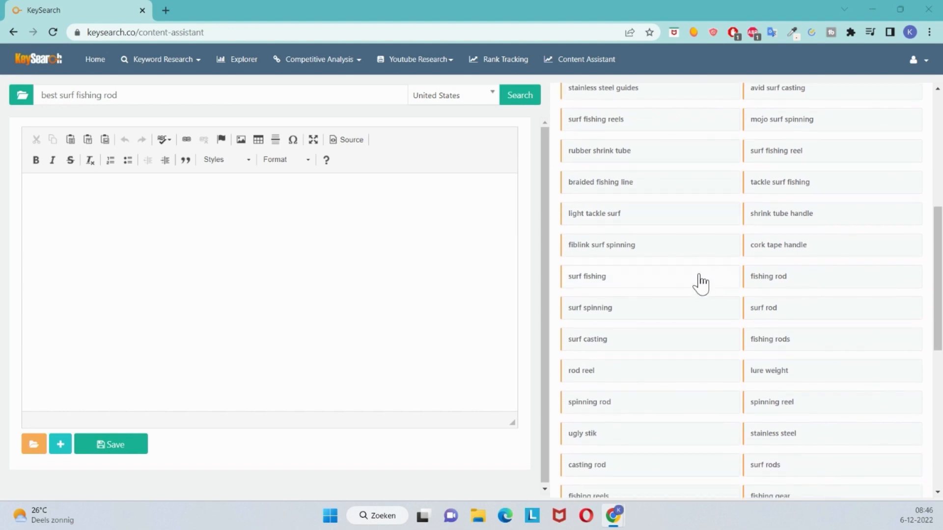
scroll(701, 283, "up", 5)
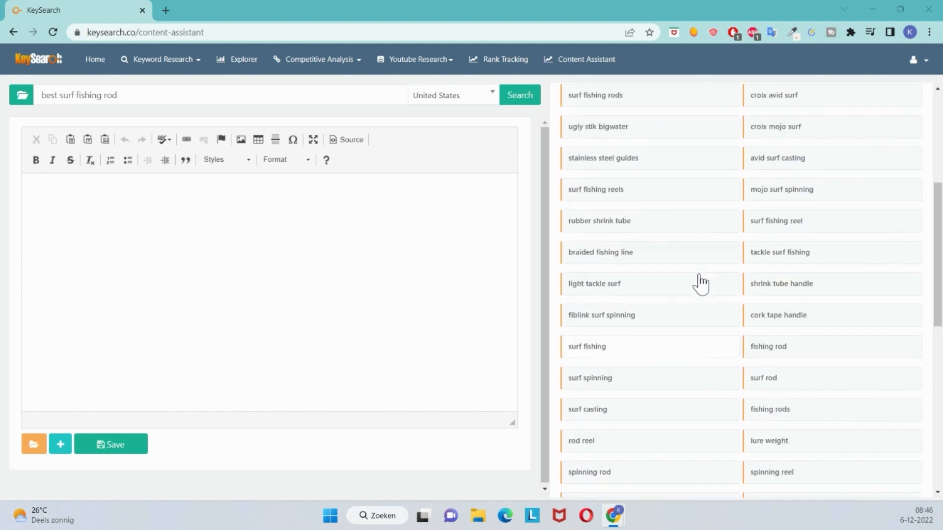
scroll(701, 282, "up", 2)
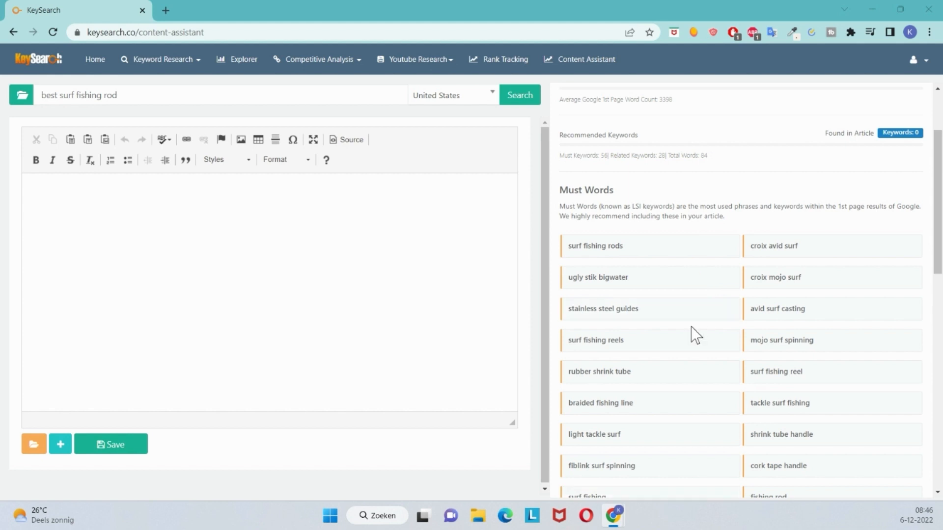
scroll(720, 375, "down", 2)
scroll(722, 376, "down", 3)
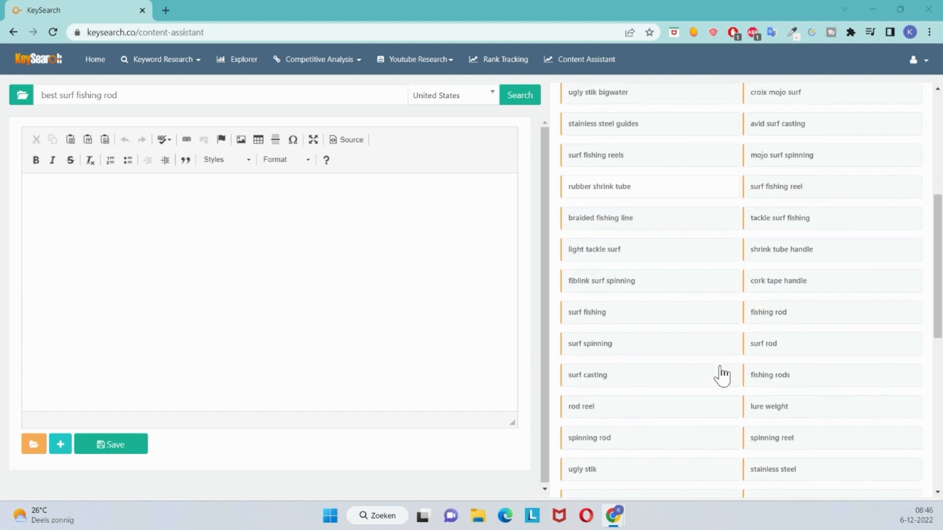
Read through the rest of the must words list and return to the competition score, word count and recommended keywords summary
scroll(722, 376, "down", 2)
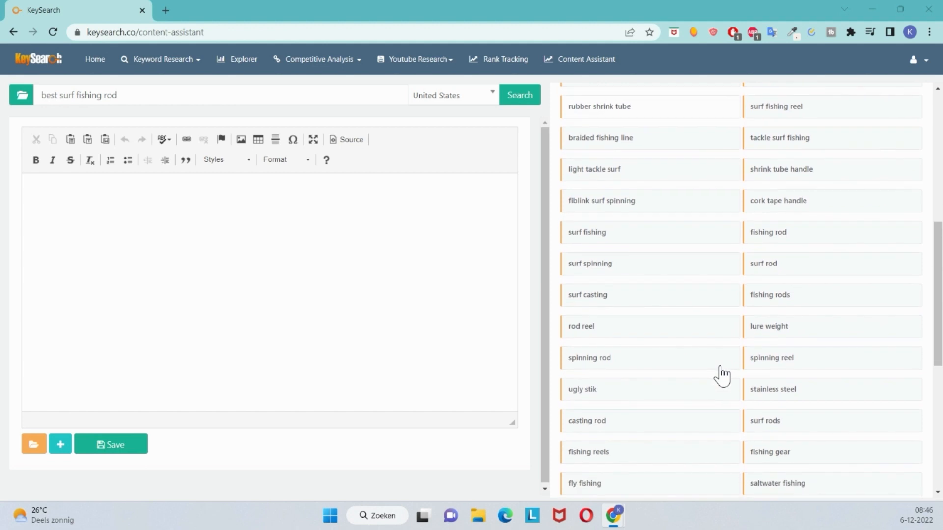
scroll(721, 376, "up", 7)
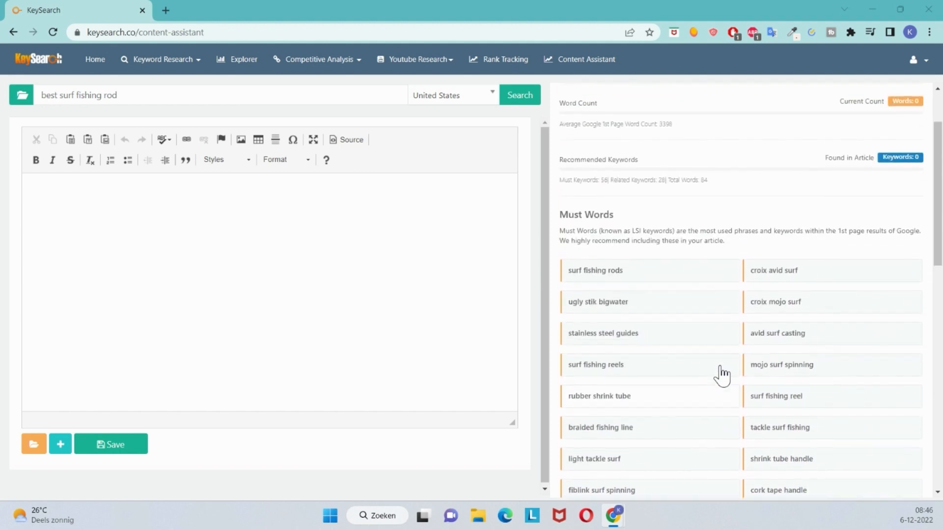
scroll(722, 375, "up", 1)
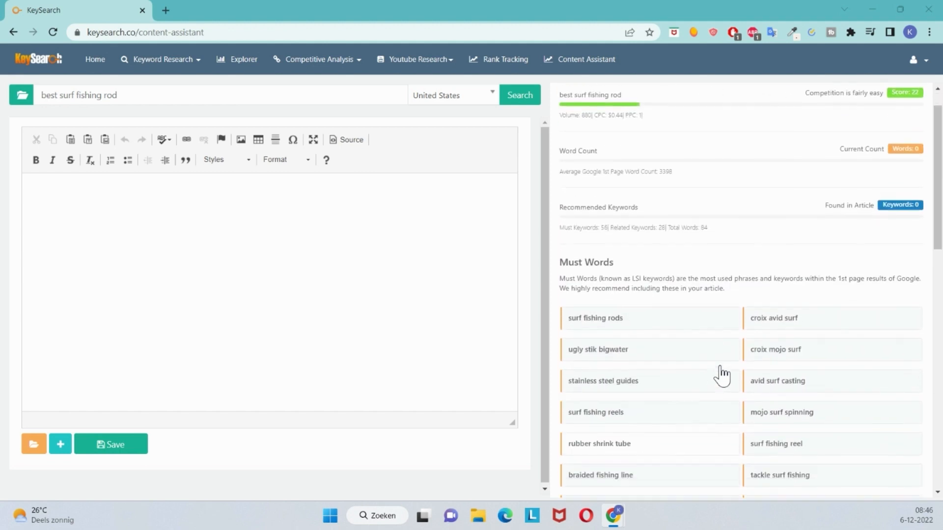
scroll(722, 375, "down", 2)
scroll(722, 375, "down", 3)
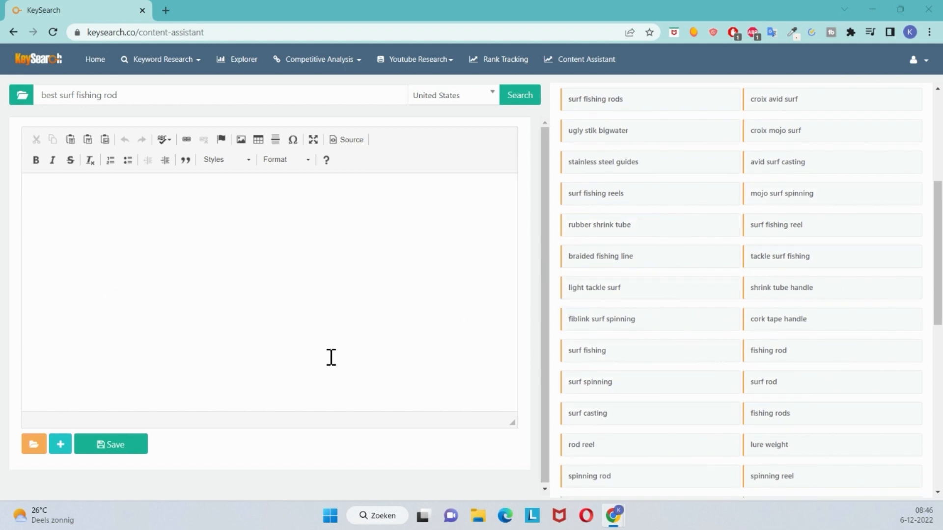
scroll(647, 272, "up", 5)
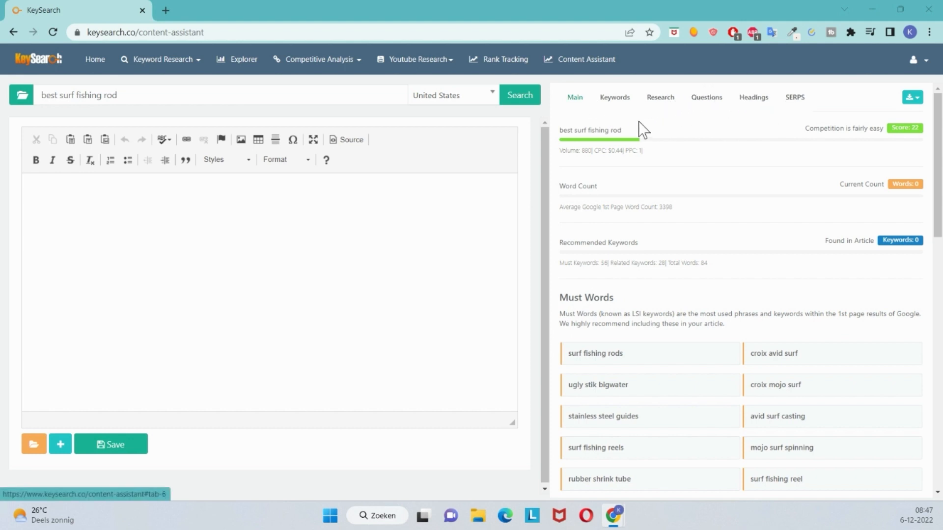
Review the related and top URL keywords, and read the content snippets from the SERP top pages
left_click(612, 98)
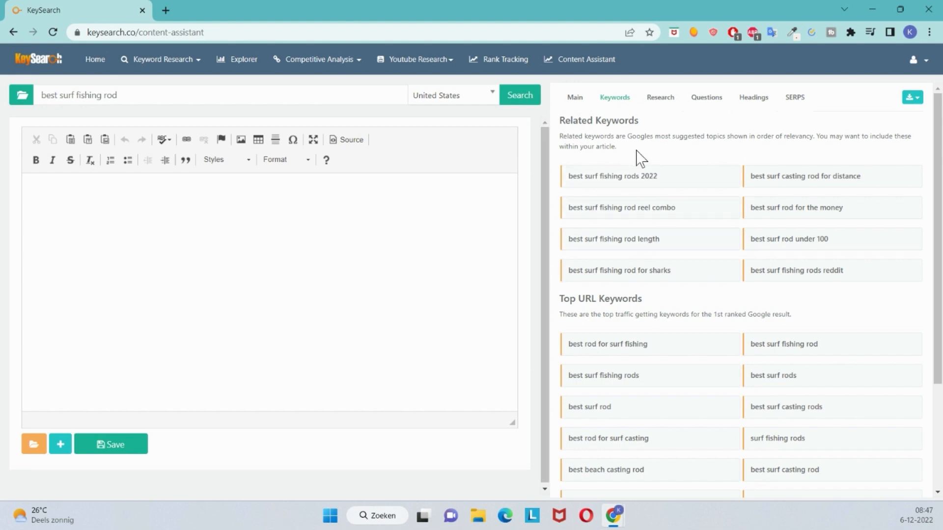
left_click(658, 98)
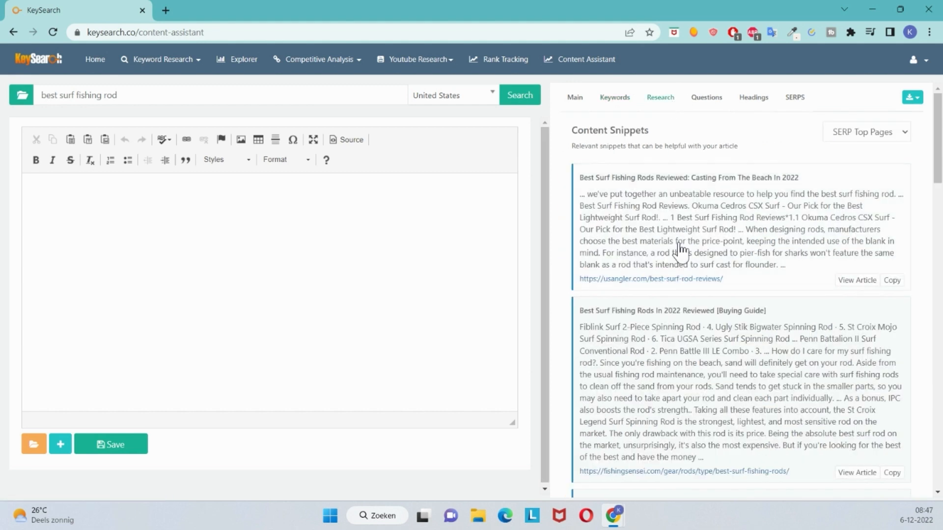
scroll(679, 411, "down", 2)
scroll(679, 411, "up", 2)
scroll(679, 412, "down", 2)
scroll(679, 411, "up", 2)
Review the popular questions on the topic, and look through the H1 and H2 headings of the first-page results
left_click(707, 98)
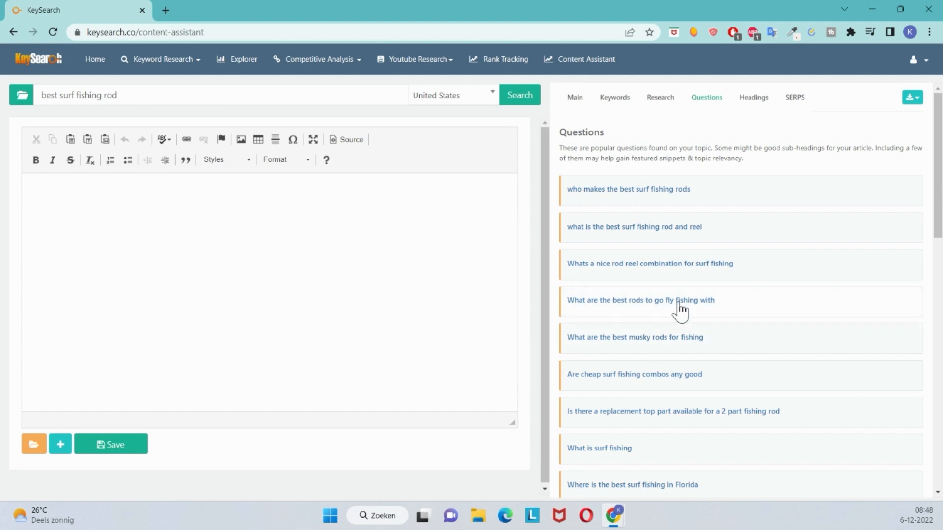
left_click(753, 98)
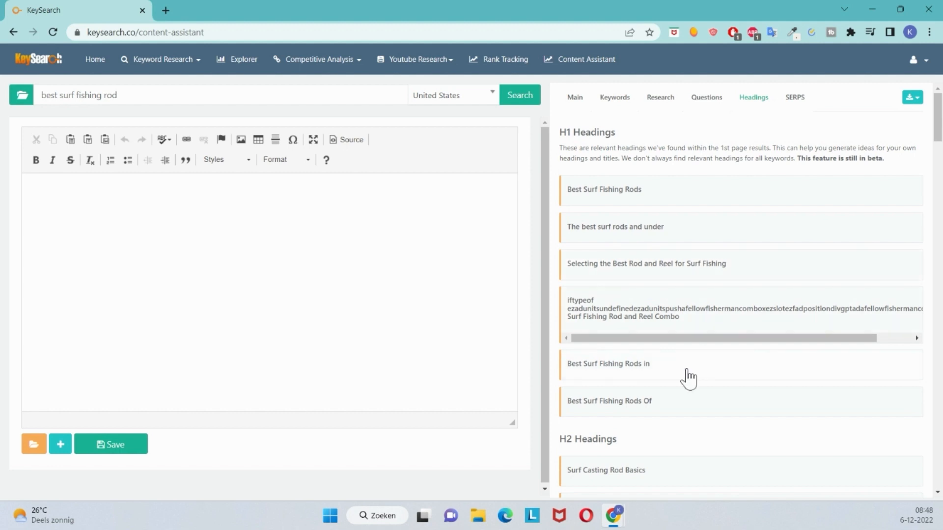
scroll(688, 368, "down", 4)
scroll(688, 363, "down", 9)
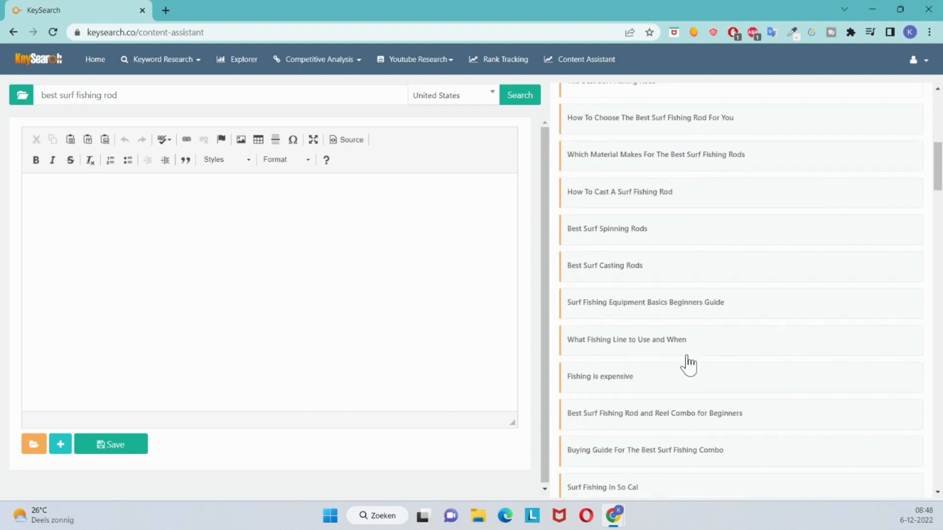
scroll(692, 364, "up", 13)
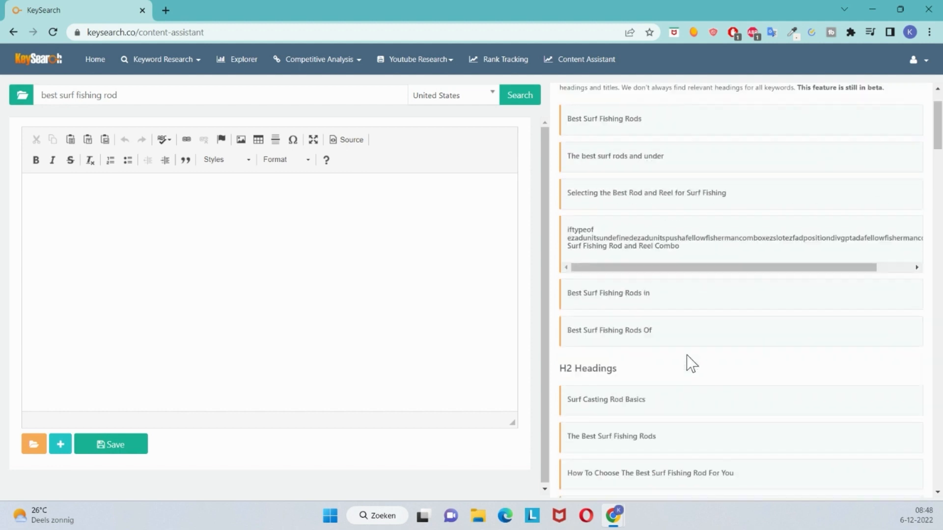